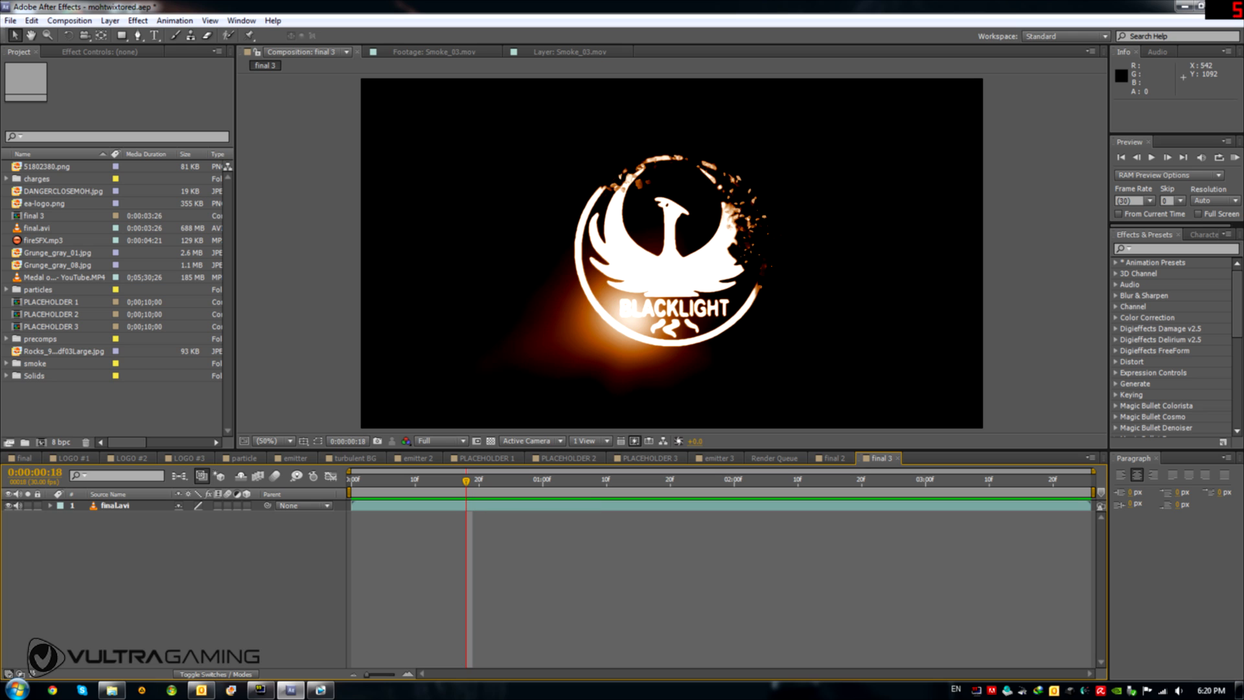
# Play a RAM preview of the final 3 composition and park the playhead at 0:00:00:23.
pyautogui.press('KP_0')
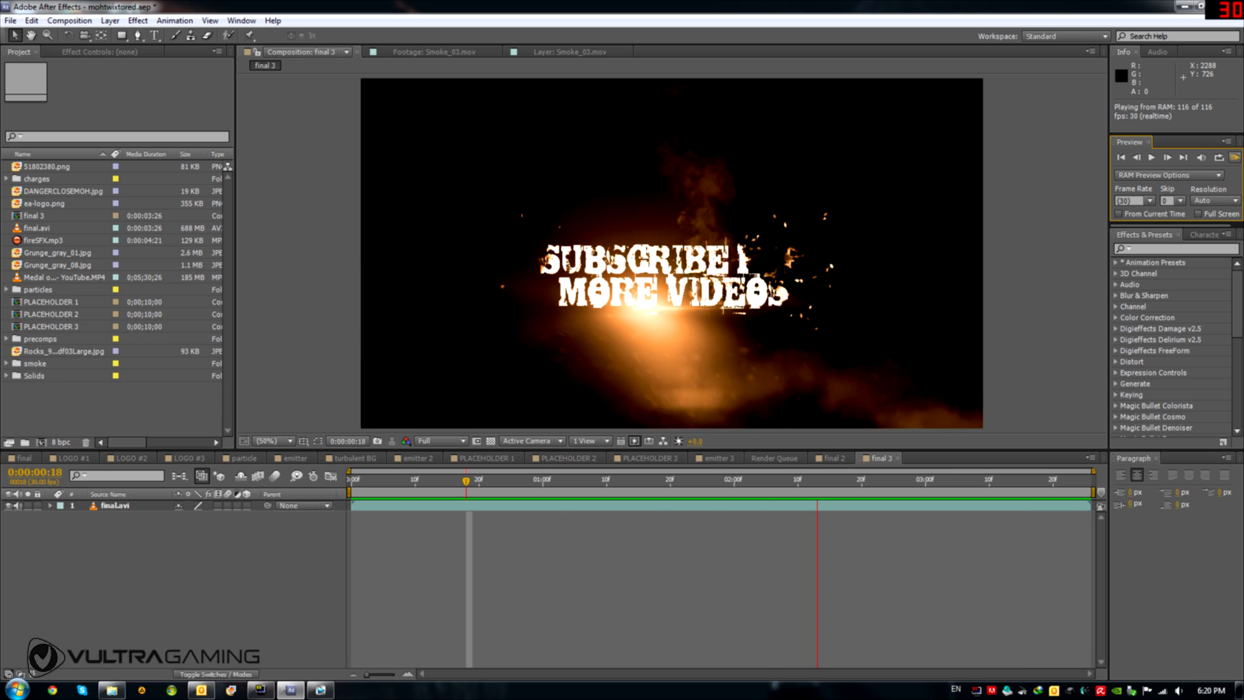
pyautogui.click(1236, 157)
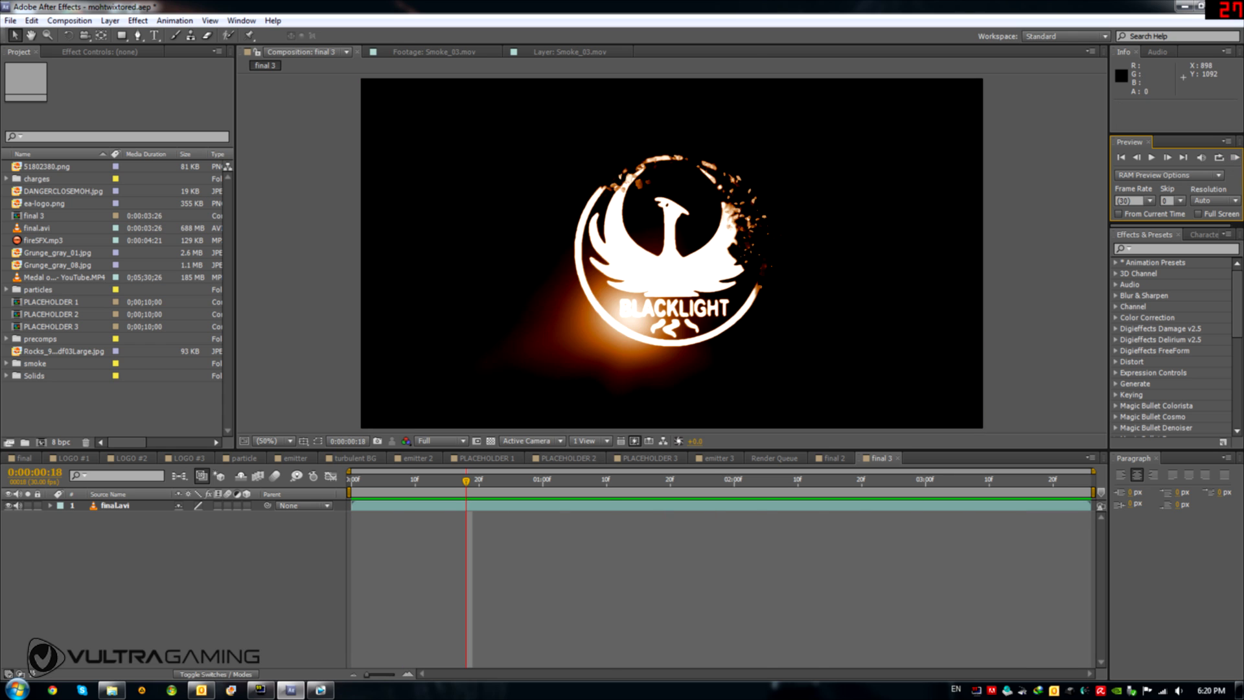
pyautogui.moveTo(466, 481)
pyautogui.mouseDown()
pyautogui.moveTo(427, 481)
pyautogui.moveTo(964, 481)
pyautogui.moveTo(498, 480)
pyautogui.mouseUp()
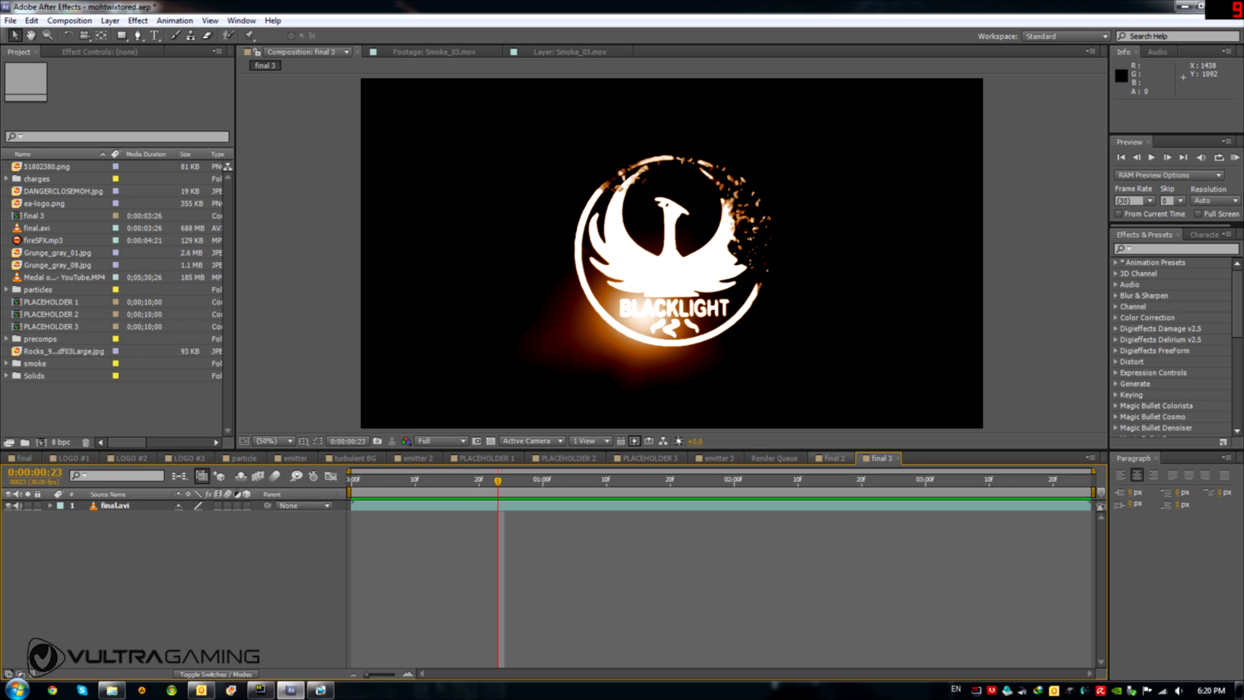
# Open the final 2 composition and scrub along the sound layer's waveform to 0;00;08;11.
pyautogui.click(833, 458)
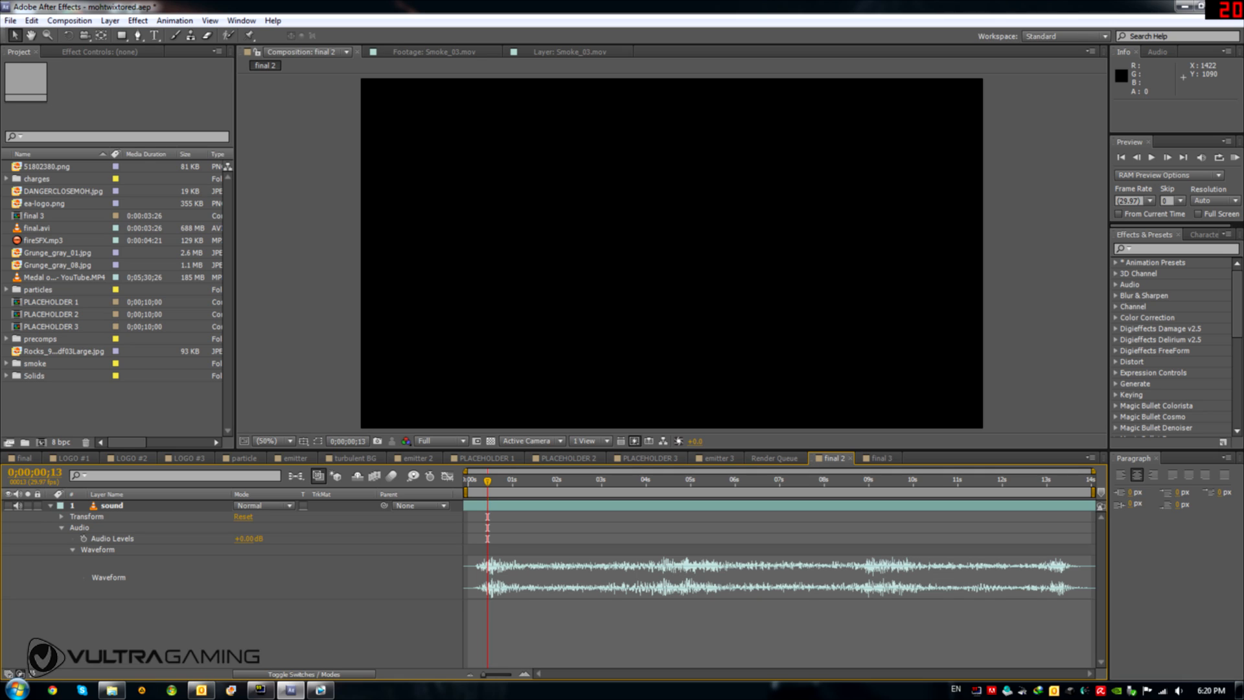
pyautogui.click(112, 505)
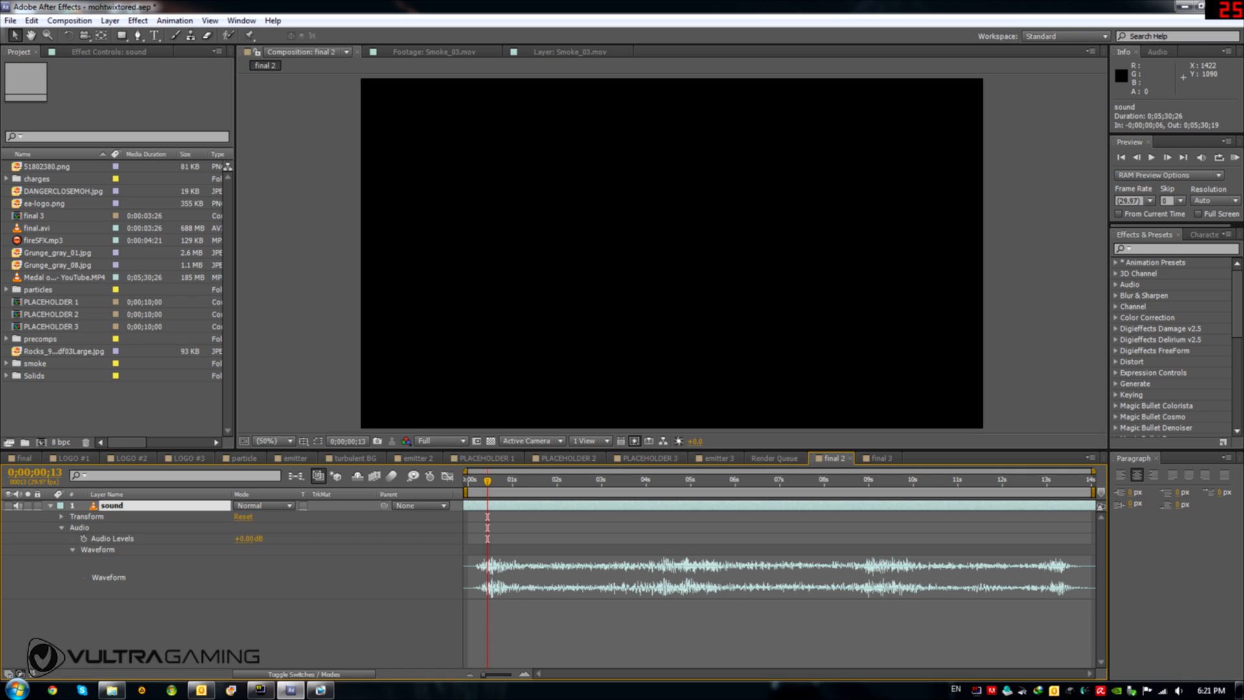
pyautogui.moveTo(487, 481); pyautogui.dragTo(738, 481)
pyautogui.moveTo(738, 481); pyautogui.dragTo(841, 481)
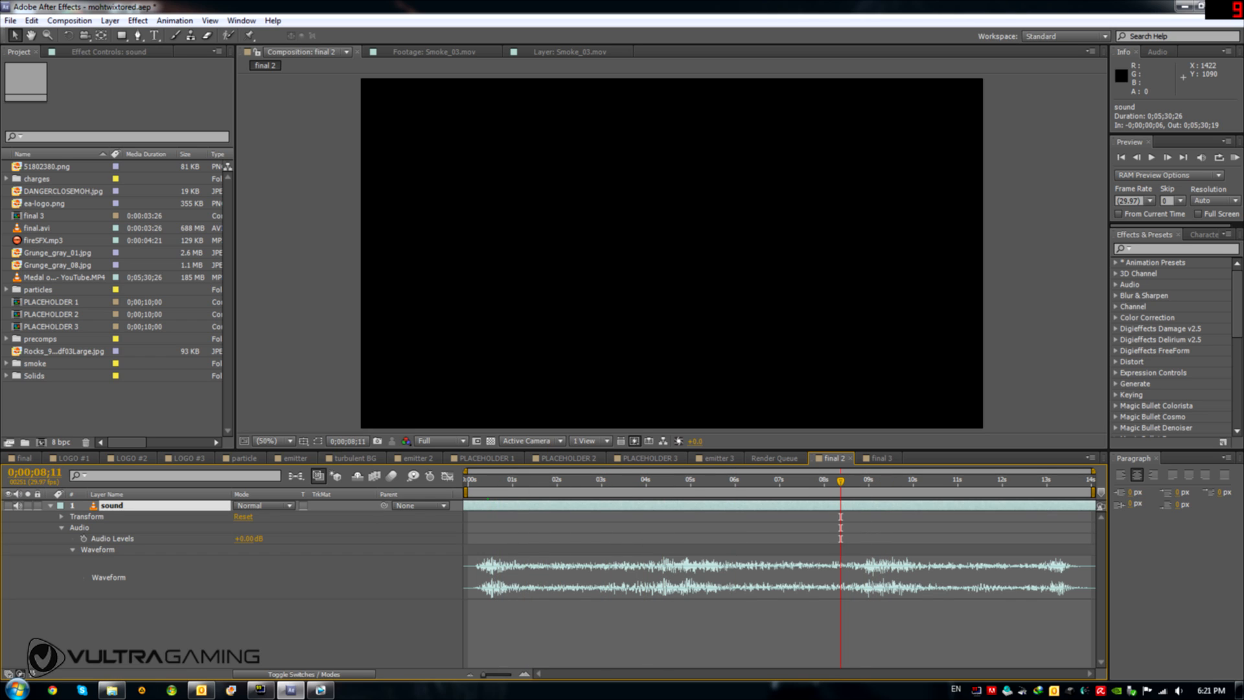
# Add final.avi above the sound layer in final 2, mute the clip's audio, and preview the composition.
pyautogui.click(38, 228)
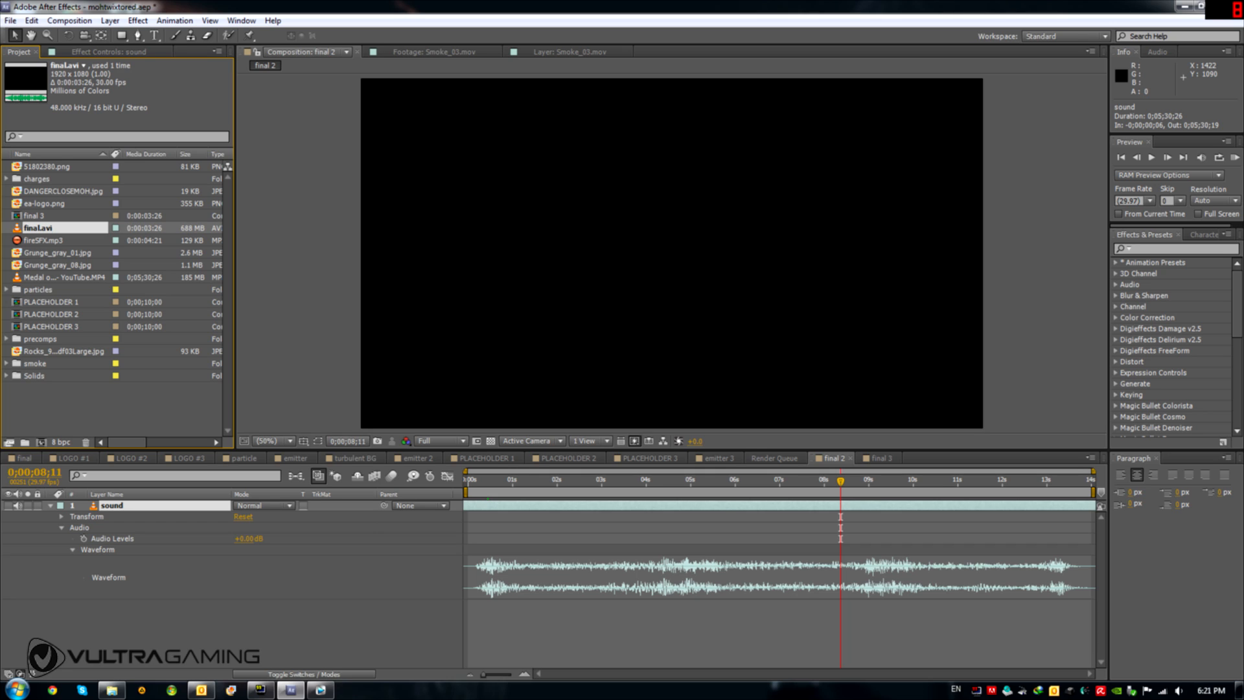
pyautogui.moveTo(38, 228); pyautogui.dragTo(162, 503)
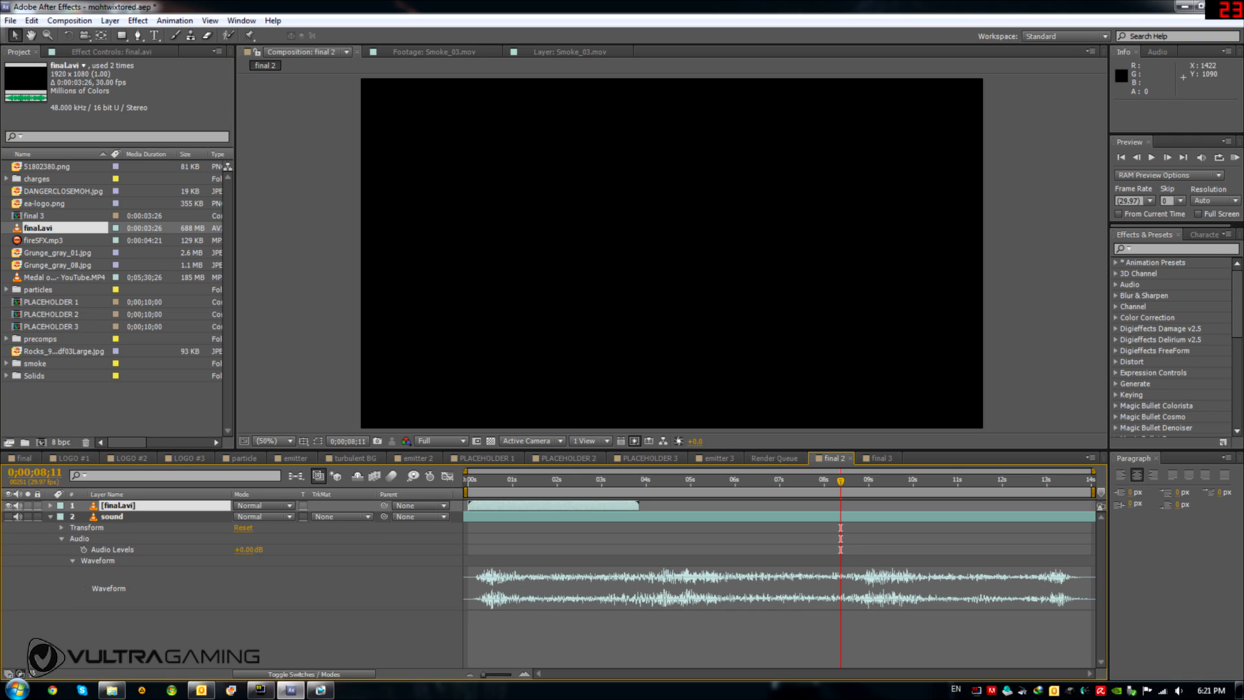
pyautogui.click(18, 505)
pyautogui.press('KP_0')
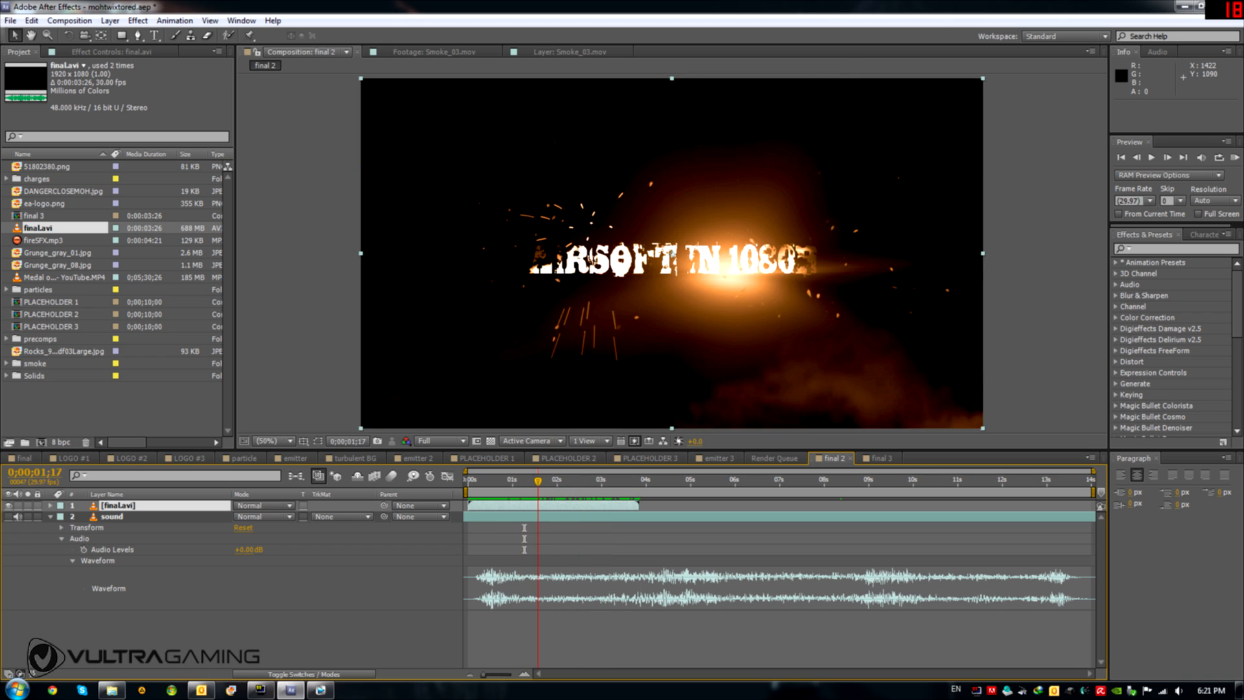
# Try slowing the final.avi layer directly by applying Twixtor Pro with a speed of 20%.
pyautogui.click(1177, 248)
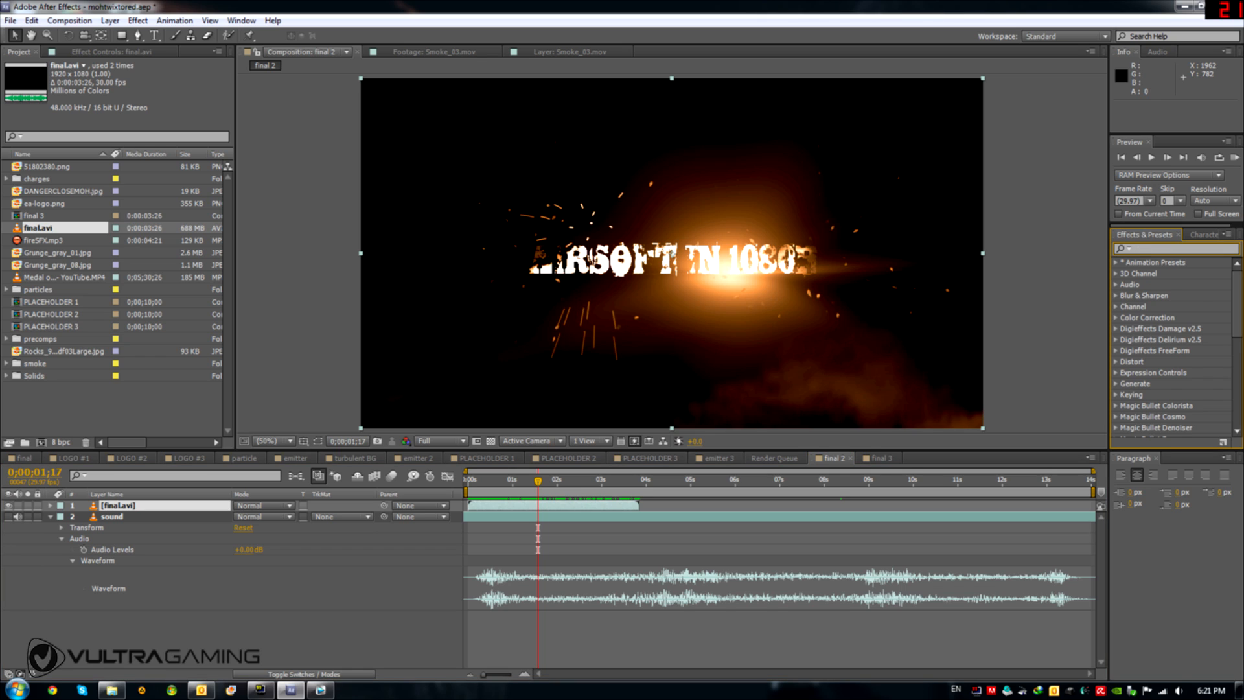
pyautogui.write('twix')
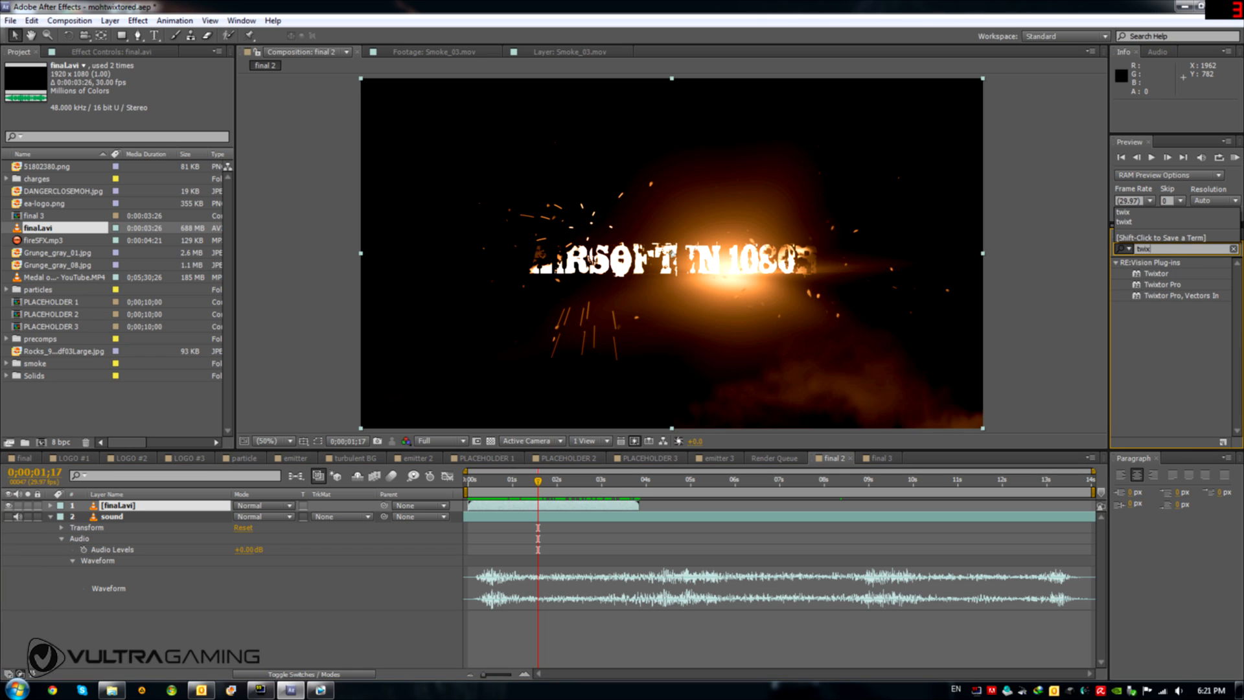
pyautogui.moveTo(1163, 284); pyautogui.dragTo(97, 506)
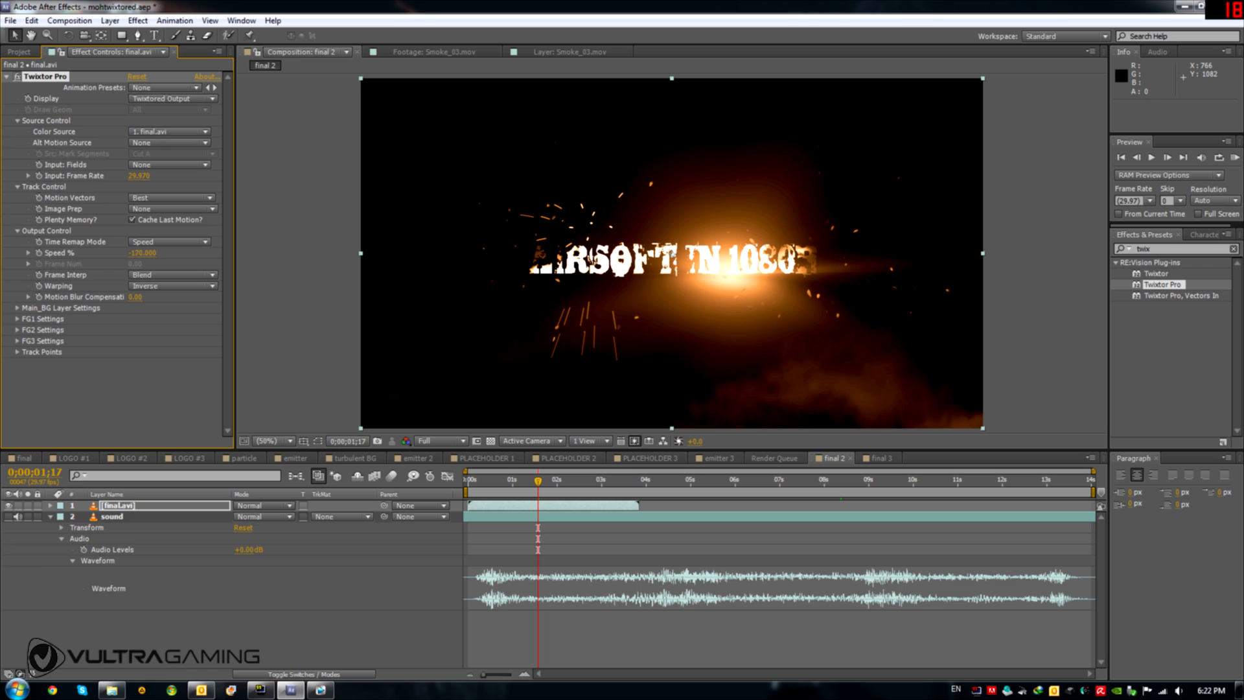
pyautogui.click(142, 253)
pyautogui.write('20')
pyautogui.press('Return')
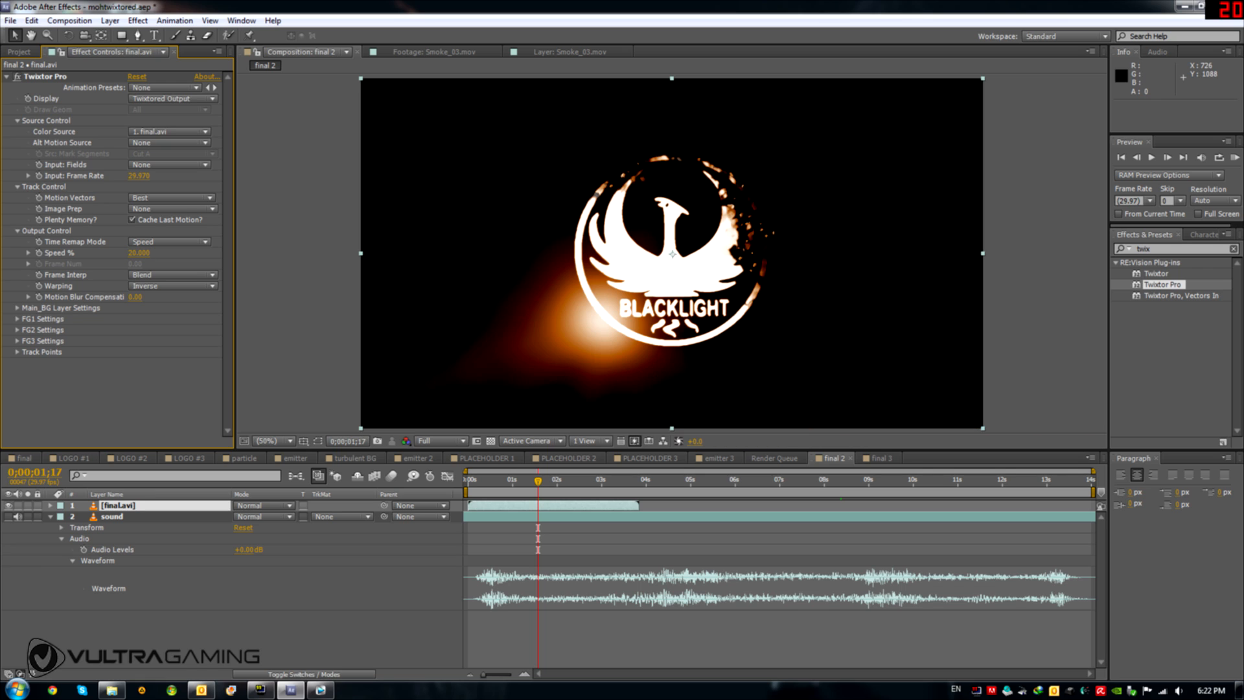
# Check the slowed final.avi layer around its end point and delete its Twixtor Pro effect.
pyautogui.moveTo(538, 481); pyautogui.dragTo(500, 481)
pyautogui.press('space')
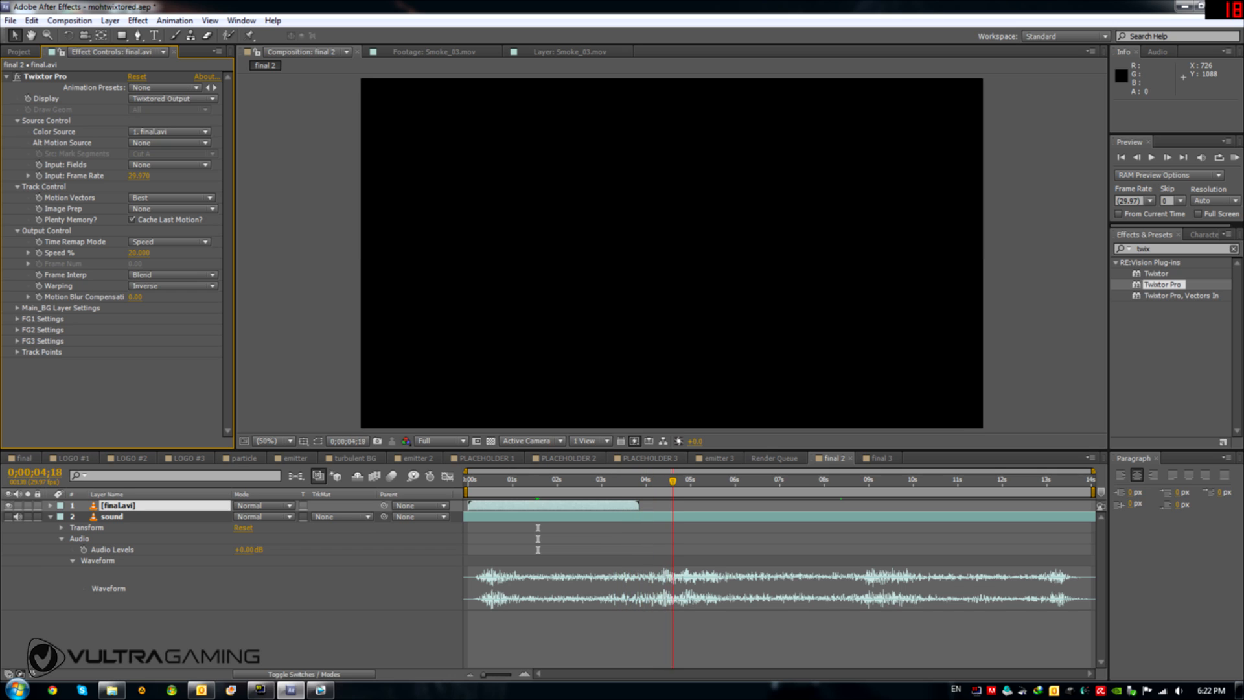
pyautogui.click(651, 481)
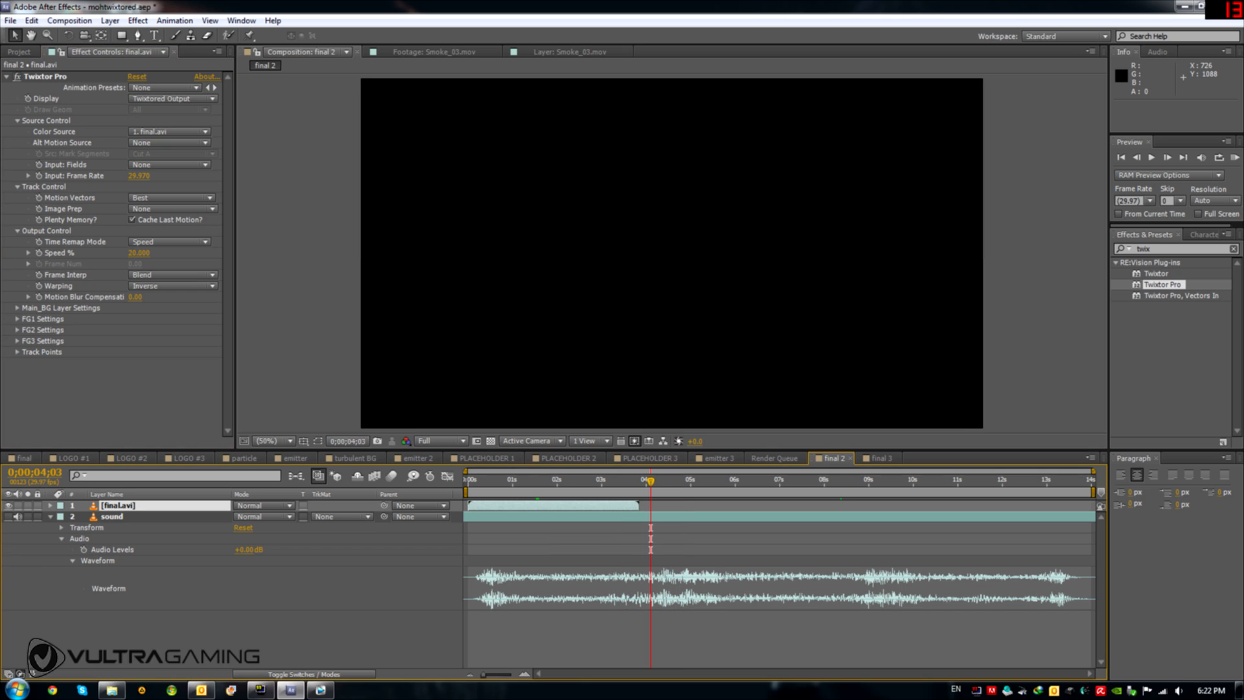
pyautogui.click(622, 506)
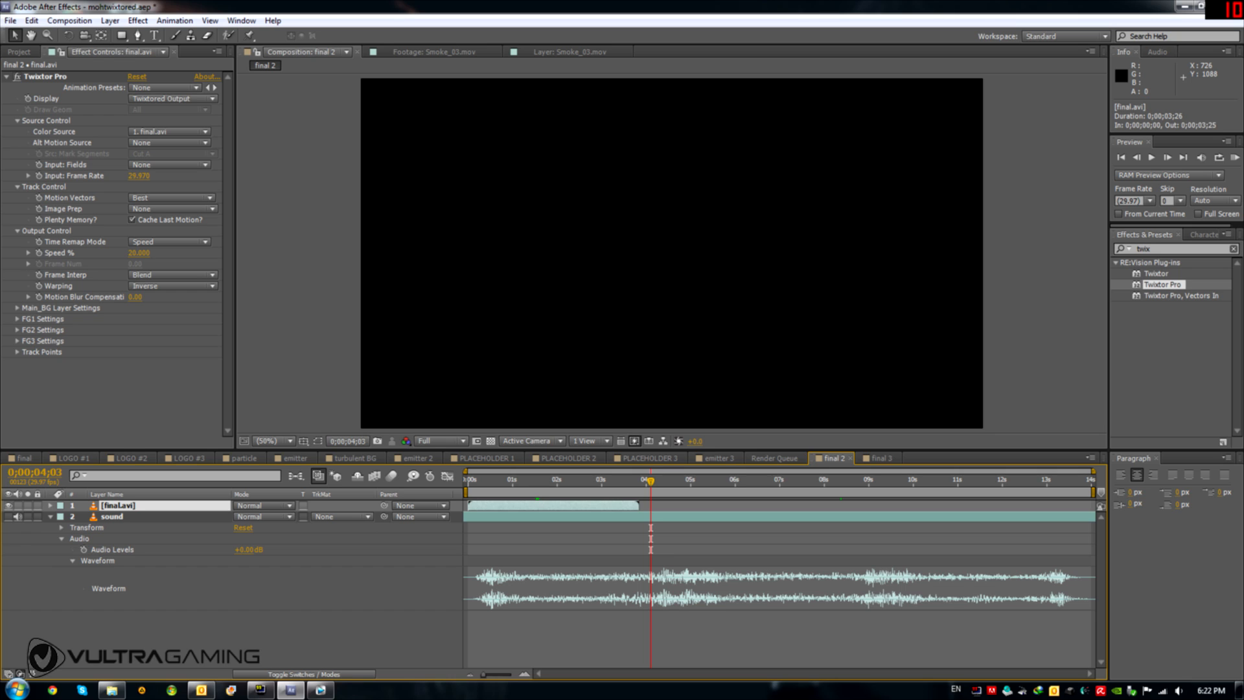
pyautogui.moveTo(651, 481); pyautogui.dragTo(621, 481)
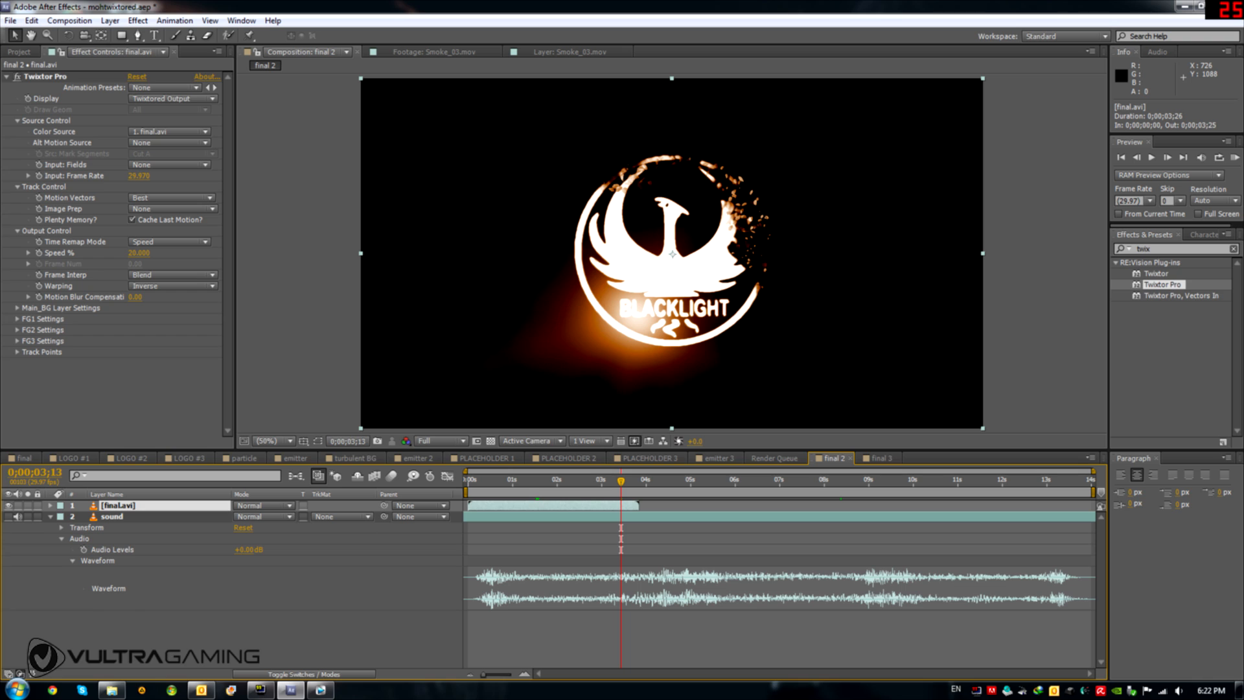
pyautogui.click(45, 76)
pyautogui.press('Delete')
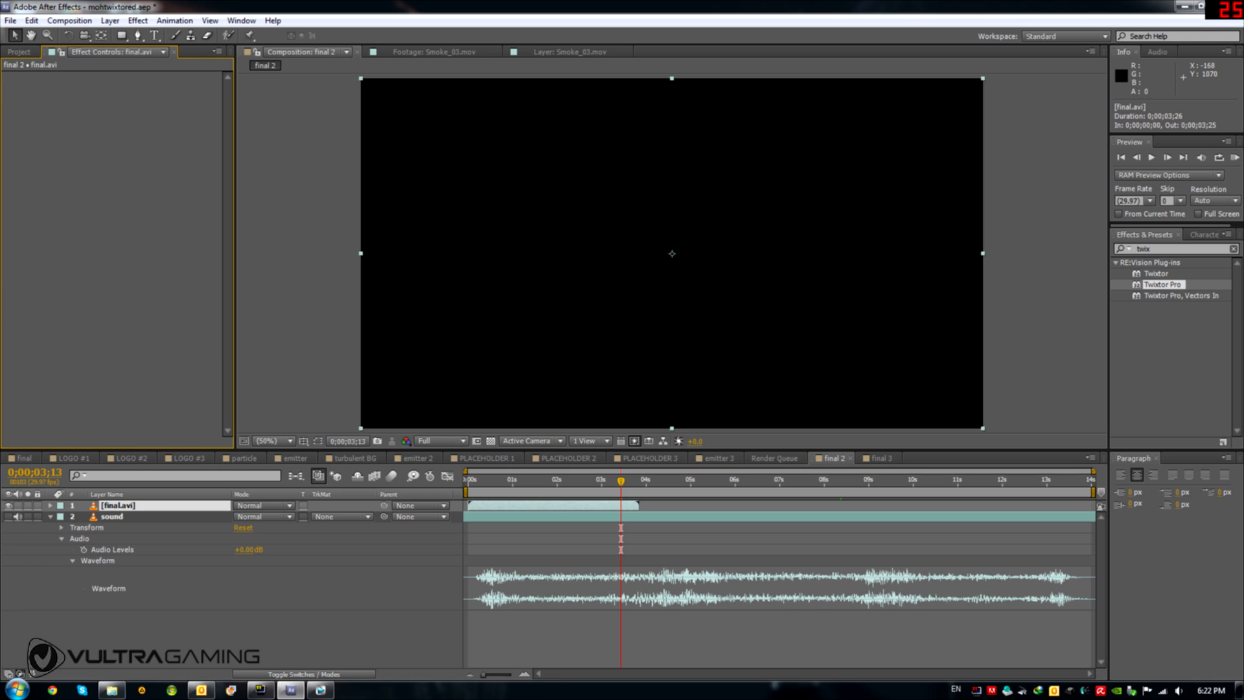
# Create a black composition-size solid named "twixtor" in the final 2 composition.
pyautogui.rightClick(239, 623)
pyautogui.moveTo(272, 497)
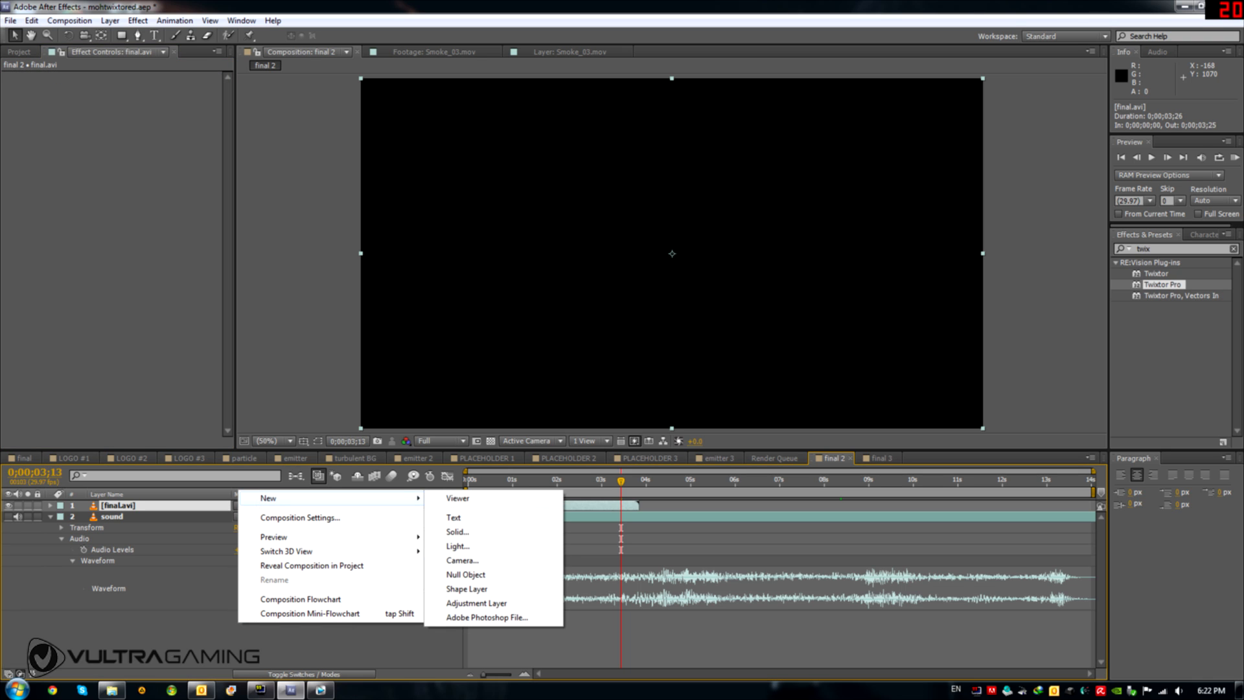
pyautogui.click(458, 531)
pyautogui.write('twixtor')
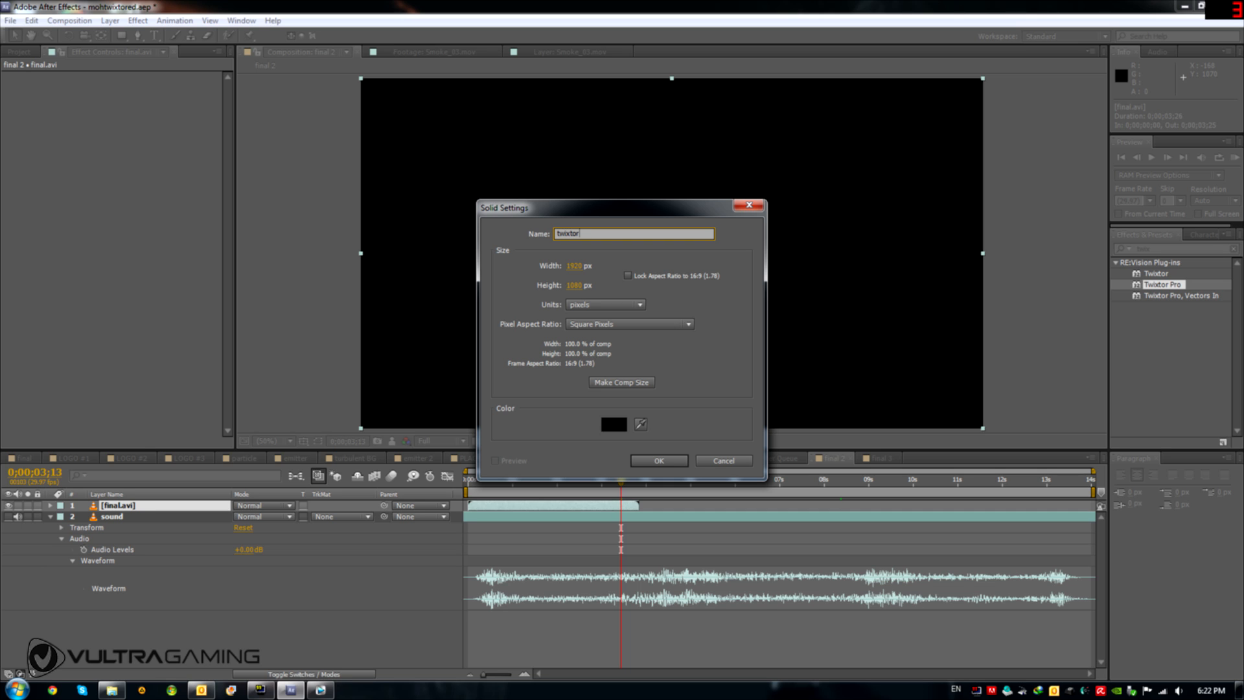
pyautogui.press('Return')
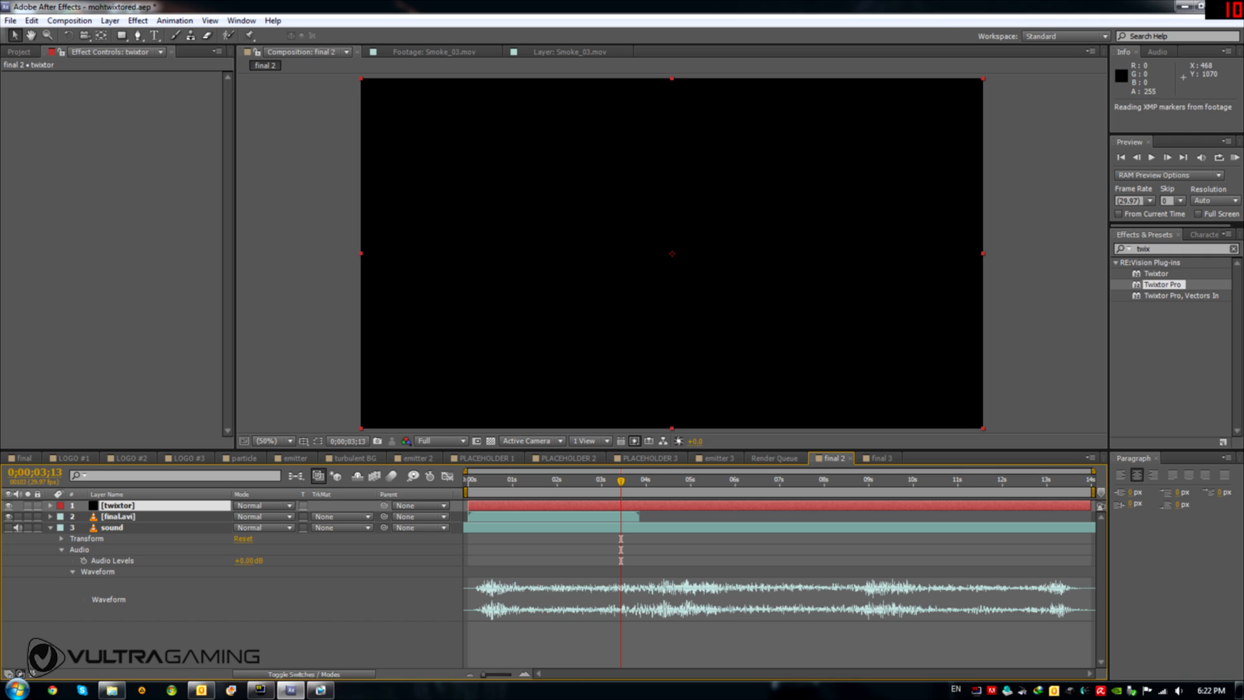
# Apply Twixtor Pro to the twixtor solid with final.avi as its color source, and hide the final.avi layer.
pyautogui.moveTo(1162, 285); pyautogui.dragTo(145, 506)
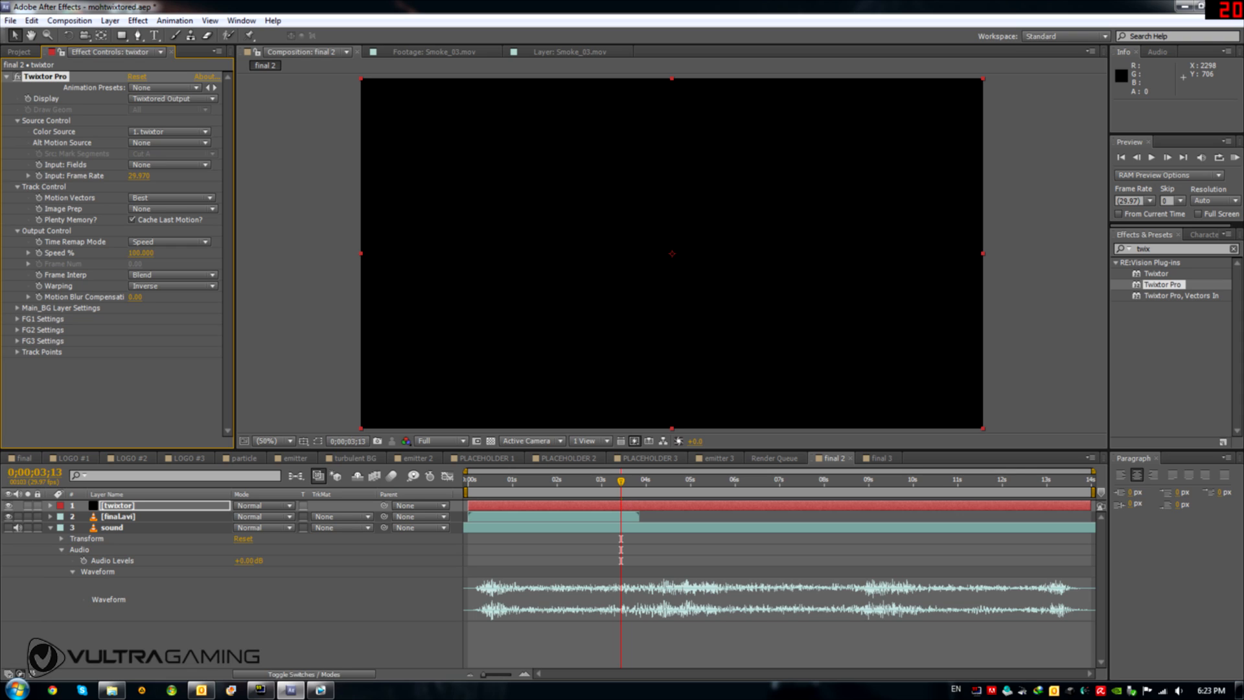
pyautogui.click(169, 131)
pyautogui.click(167, 179)
pyautogui.click(9, 506)
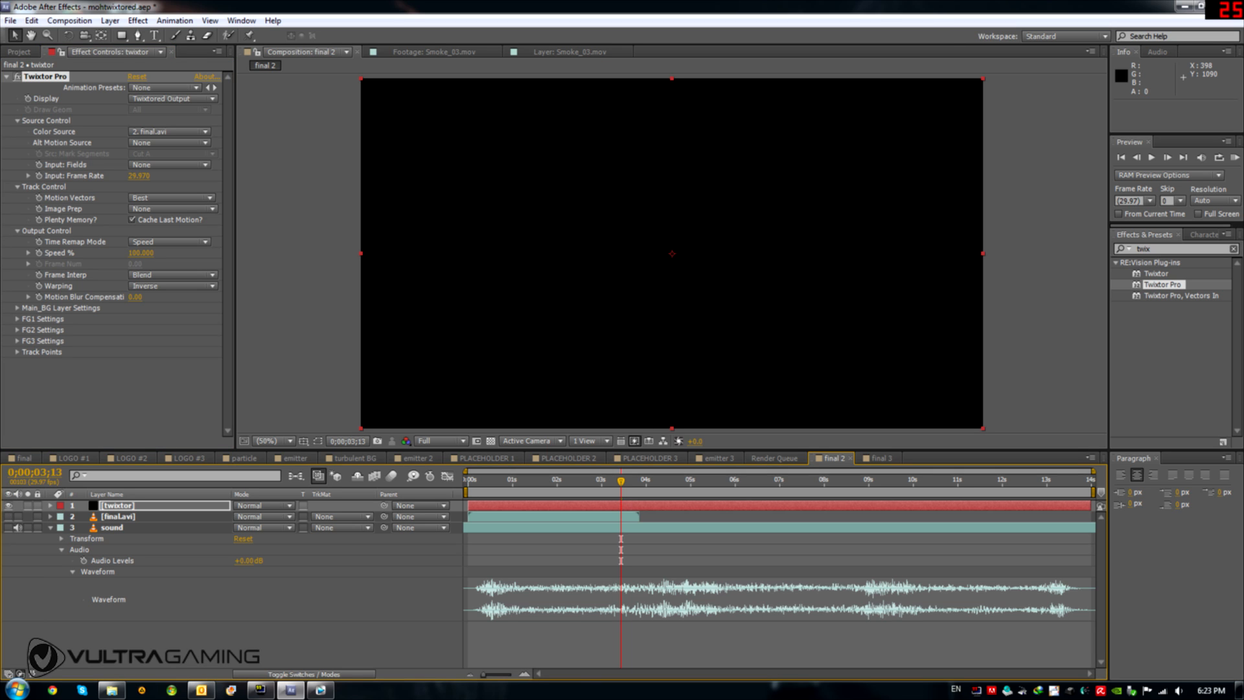
# Compare the extents of the final.avi and twixtor layers and scrub the Twixtor output between 0;00;02;25 and 0;00;05;19.
pyautogui.click(118, 516)
pyautogui.moveTo(621, 481)
pyautogui.mouseDown()
pyautogui.moveTo(567, 481)
pyautogui.moveTo(622, 481)
pyautogui.mouseUp()
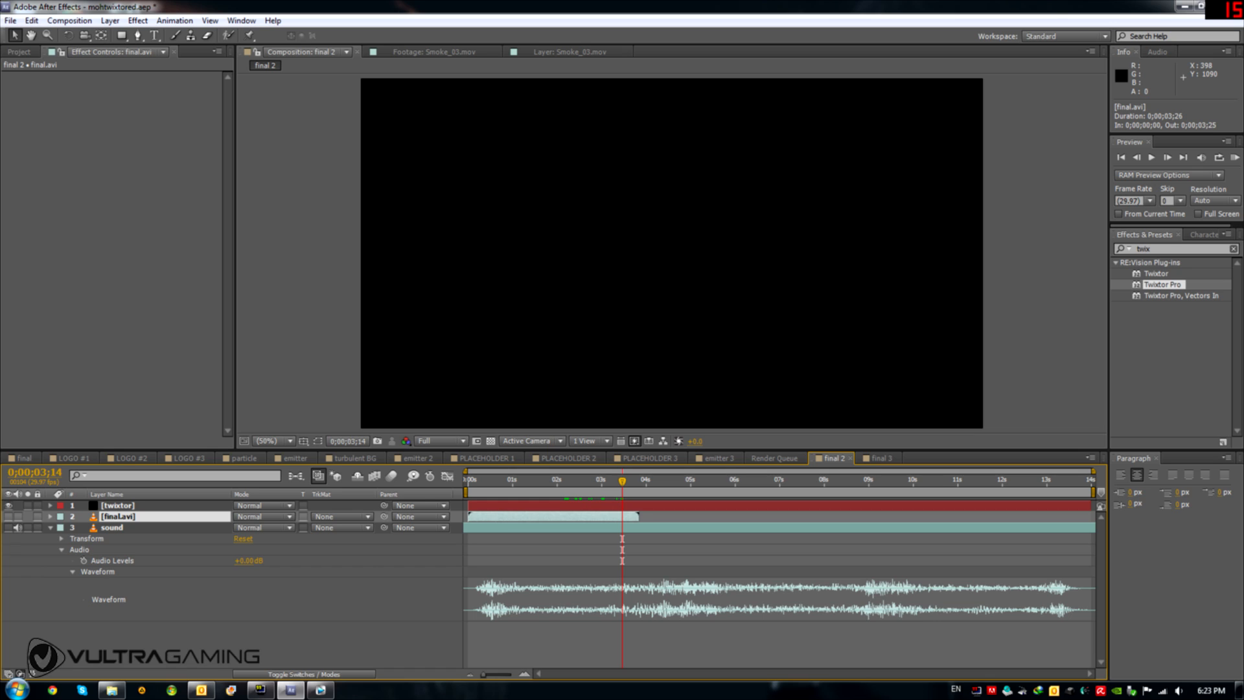
pyautogui.moveTo(622, 481); pyautogui.dragTo(719, 481)
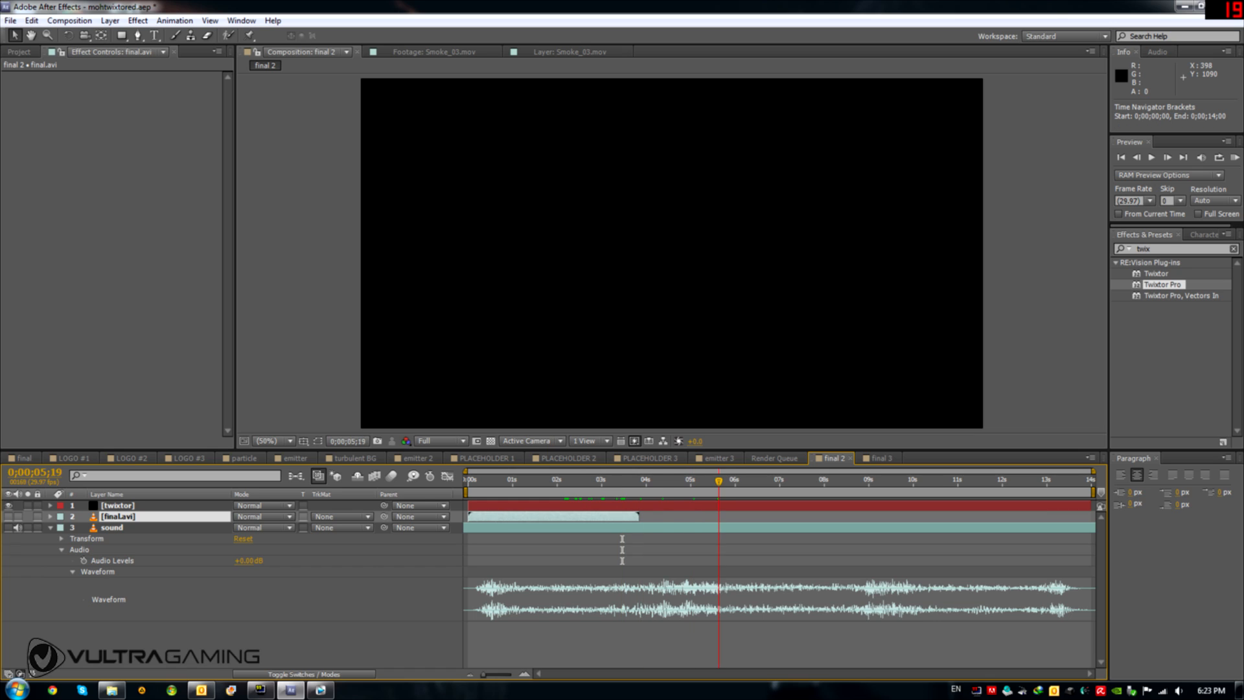
pyautogui.click(710, 506)
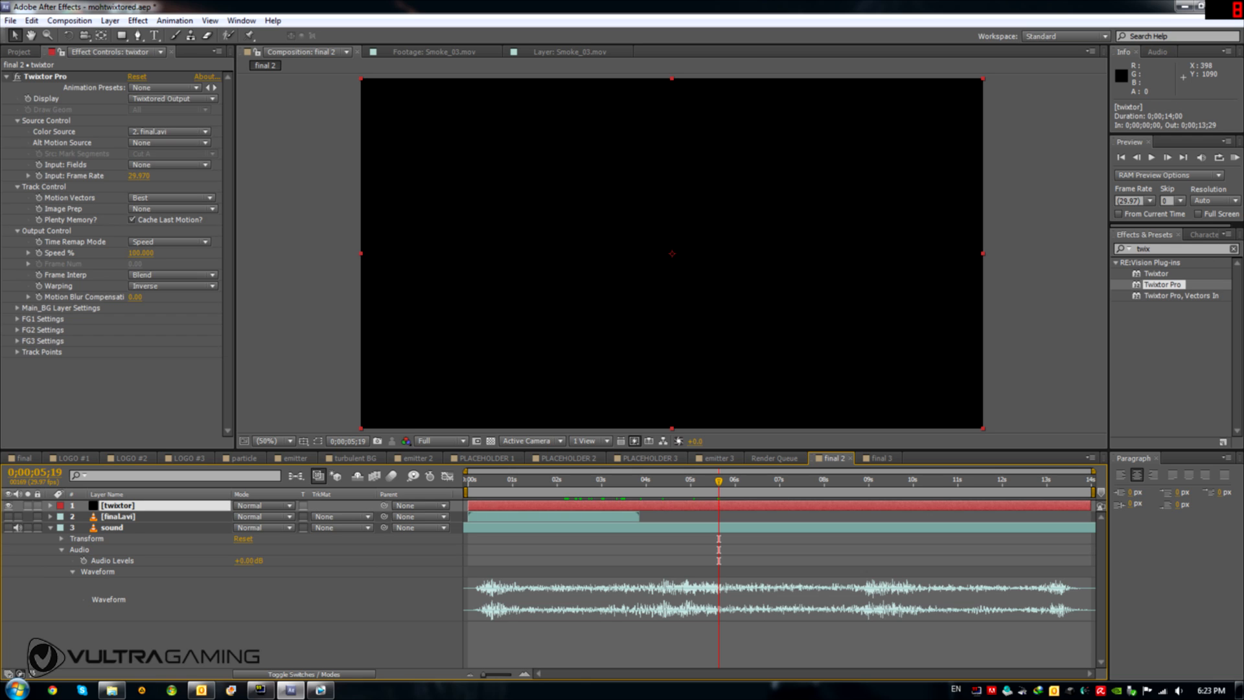
pyautogui.click(45, 76)
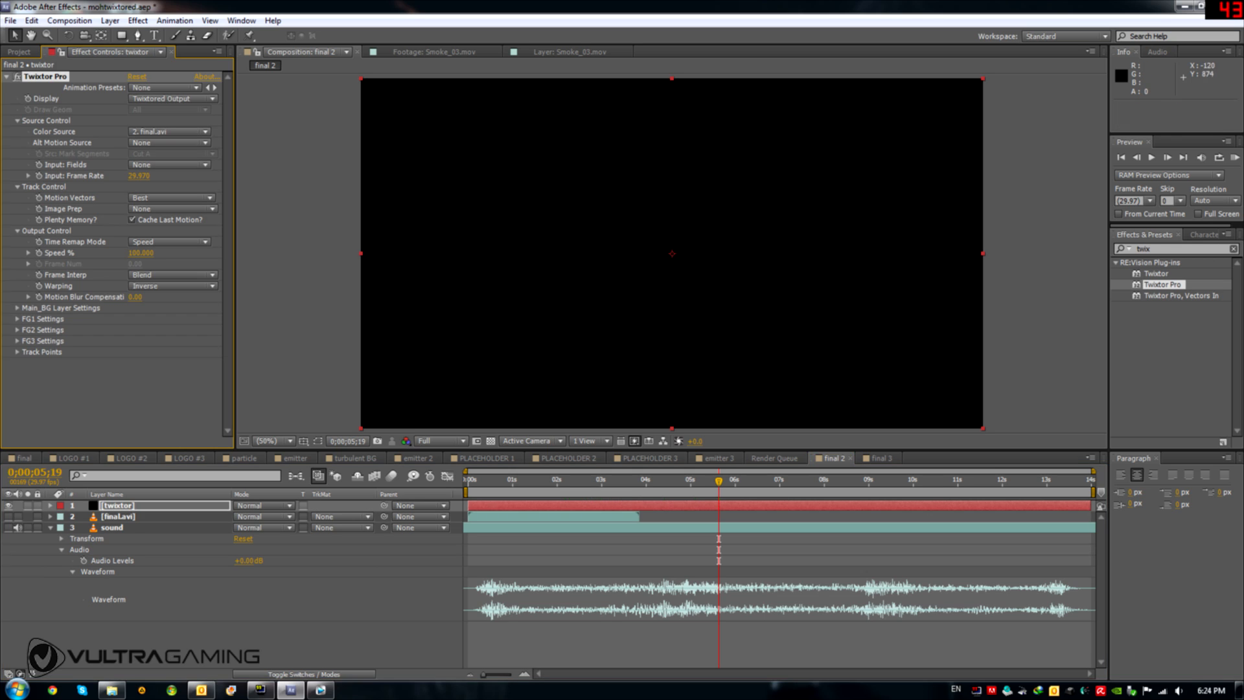
pyautogui.moveTo(720, 480); pyautogui.dragTo(594, 481)
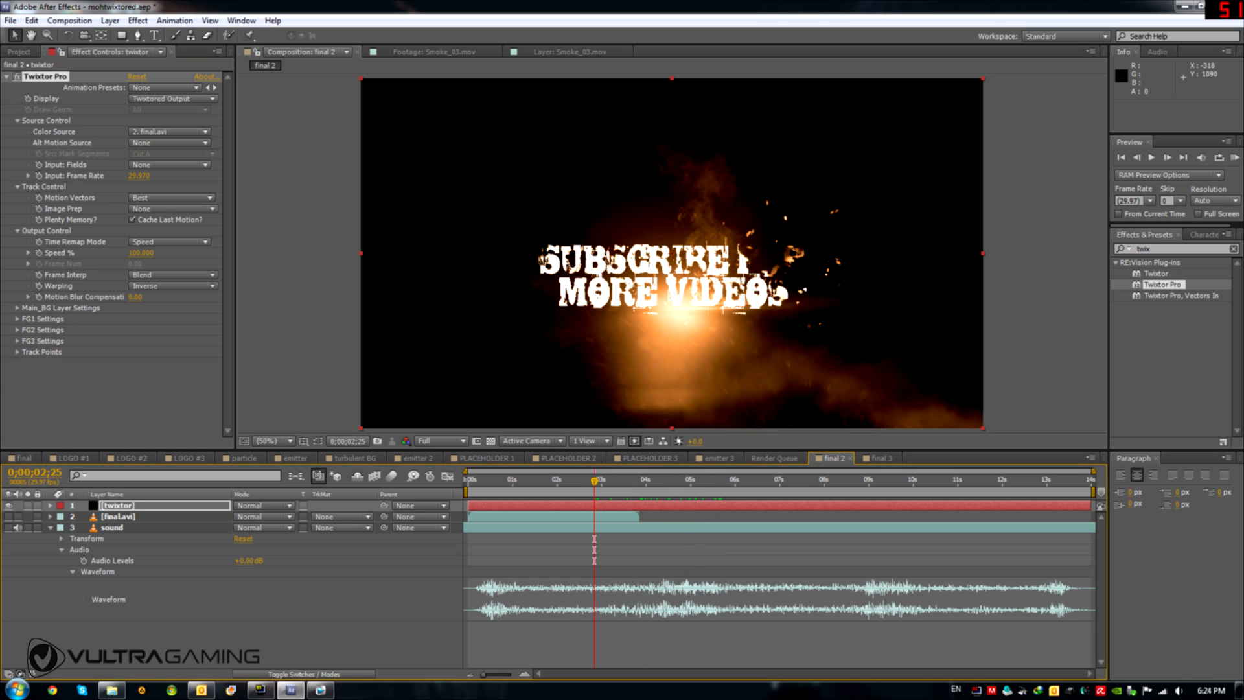
# Move the playhead to 0;00;01;17 and set the twixtor solid's Twixtor Pro speed to 20%.
pyautogui.moveTo(595, 481); pyautogui.dragTo(538, 481)
pyautogui.click(537, 505)
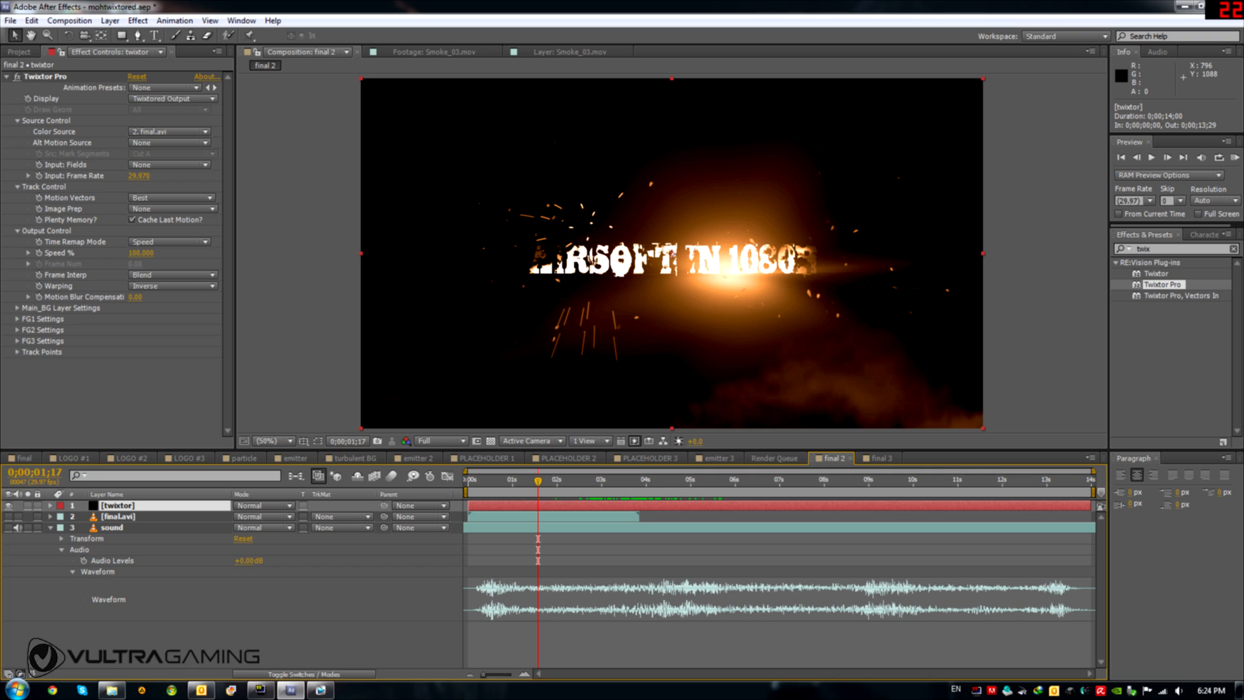
pyautogui.click(141, 253)
pyautogui.write('20')
pyautogui.press('Return')
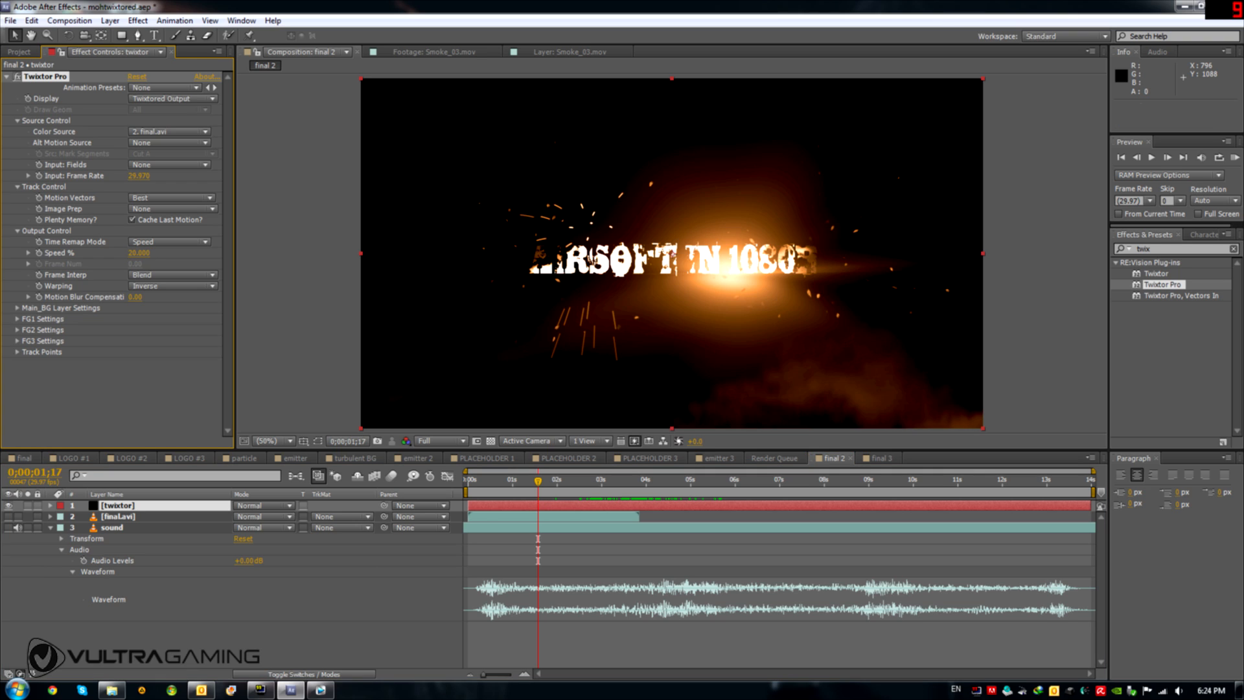
# Scrub through the slowed animation up to 0;00;13;17 and back to 0;00;00;16, checking it against the sound waveform.
pyautogui.moveTo(538, 481); pyautogui.dragTo(1066, 481)
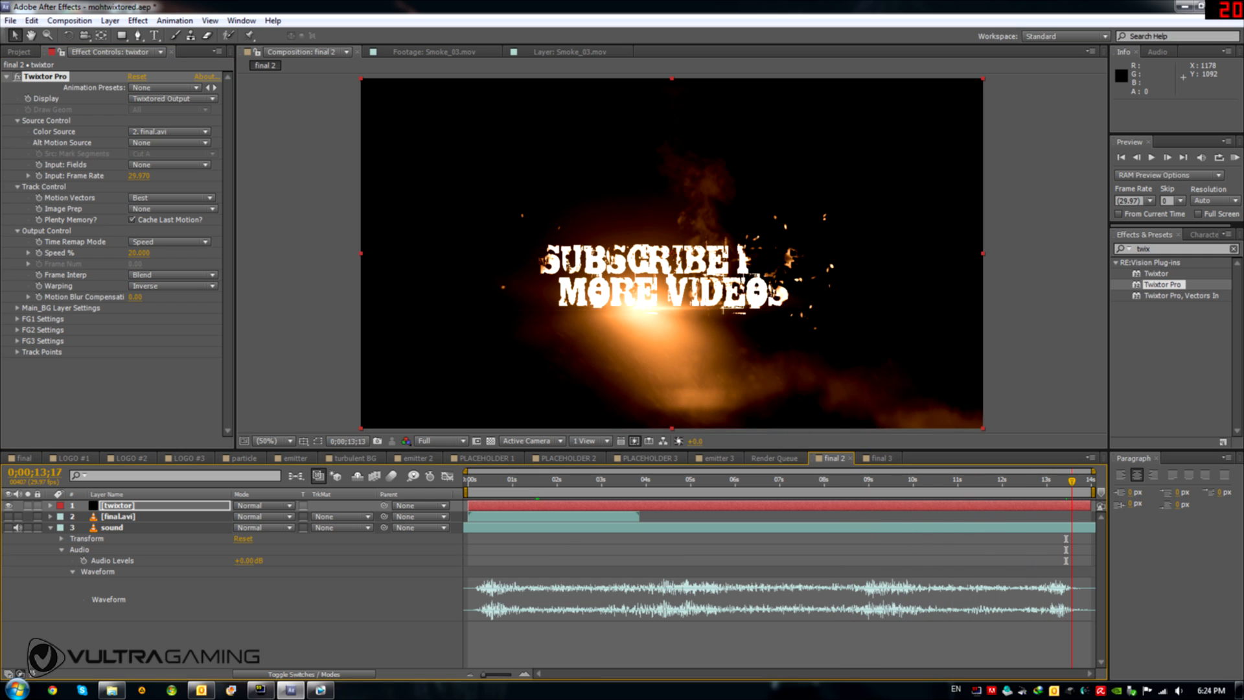
pyautogui.moveTo(1066, 481); pyautogui.dragTo(487, 481)
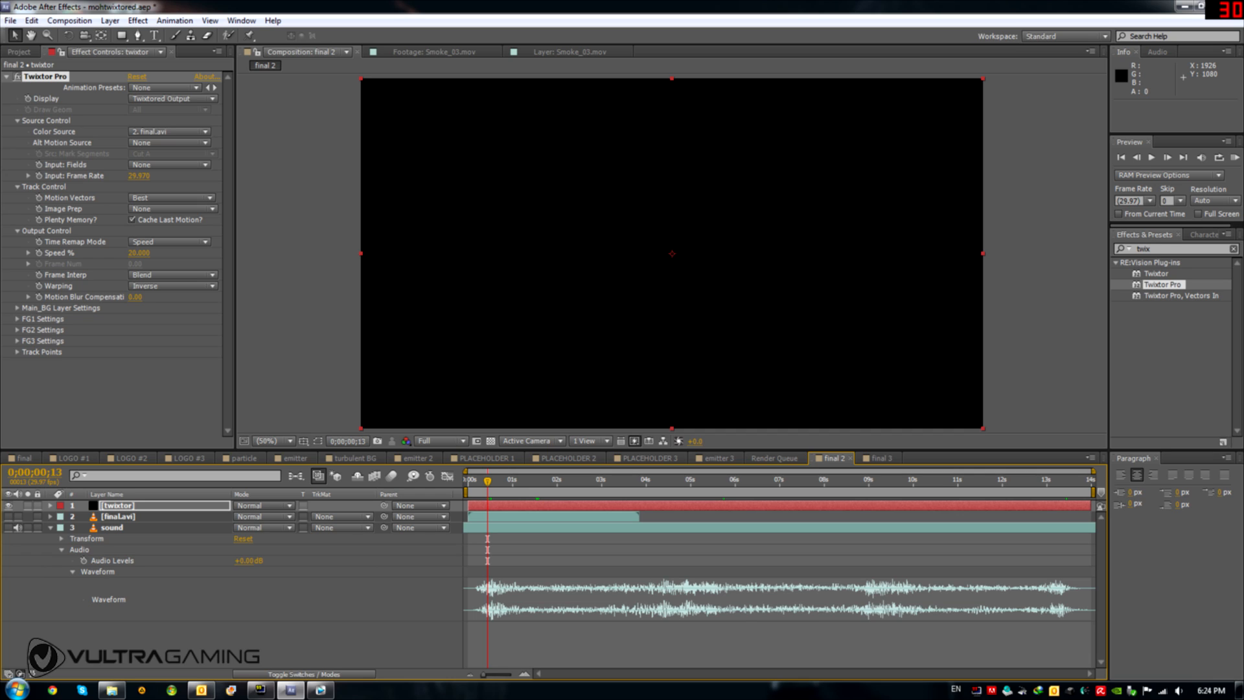
pyautogui.moveTo(488, 481); pyautogui.dragTo(502, 481)
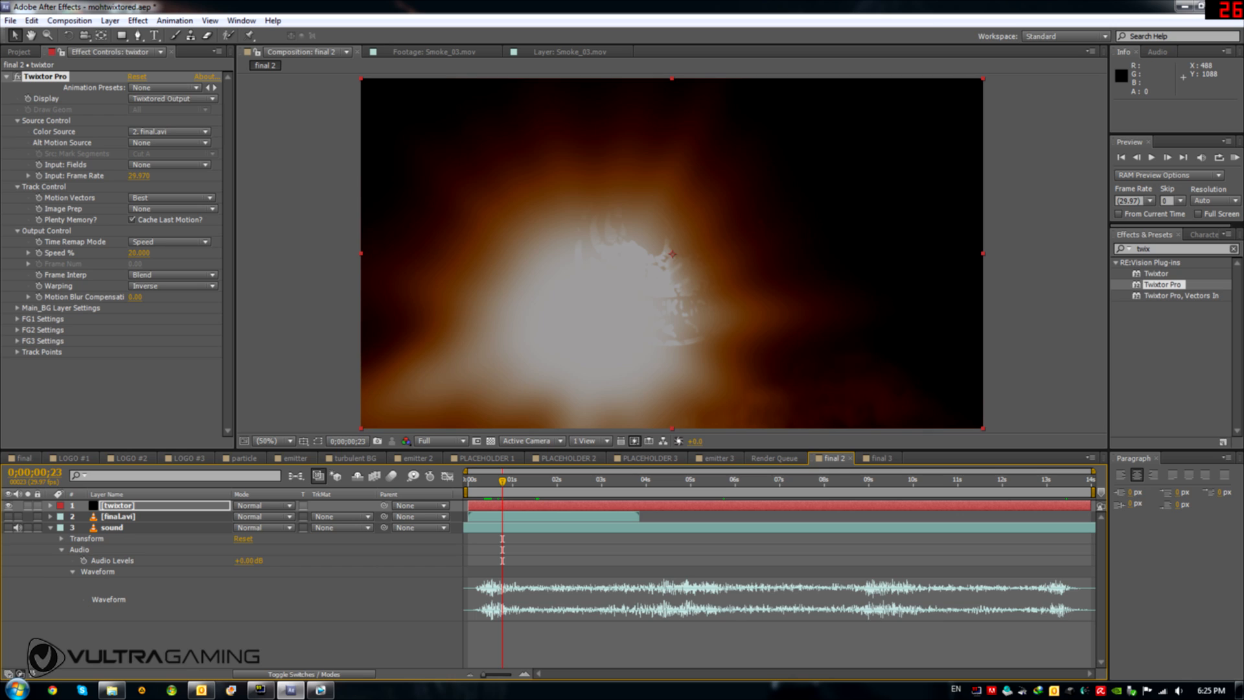
pyautogui.moveTo(502, 481); pyautogui.dragTo(492, 481)
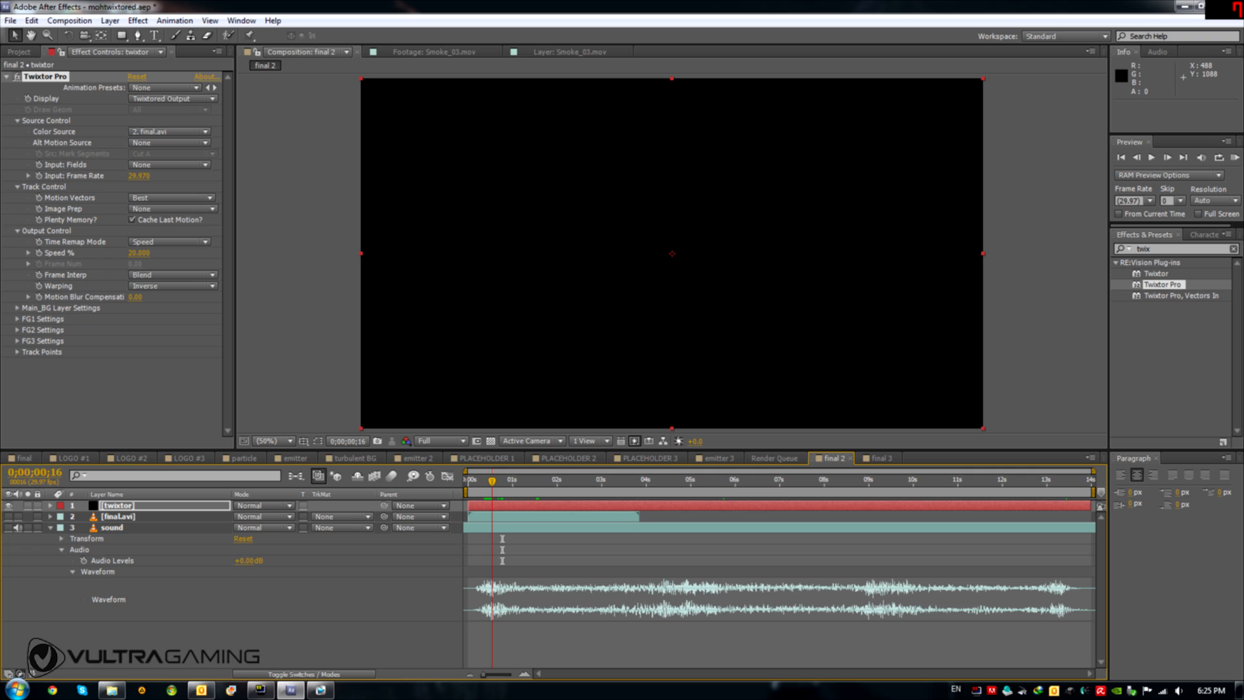
# Start keyframing the twixtor layer's Twixtor Pro speed with 100% at 0;00;00;06, and reveal its keyframes in the timeline.
pyautogui.moveTo(492, 481); pyautogui.dragTo(477, 481)
pyautogui.click(138, 253)
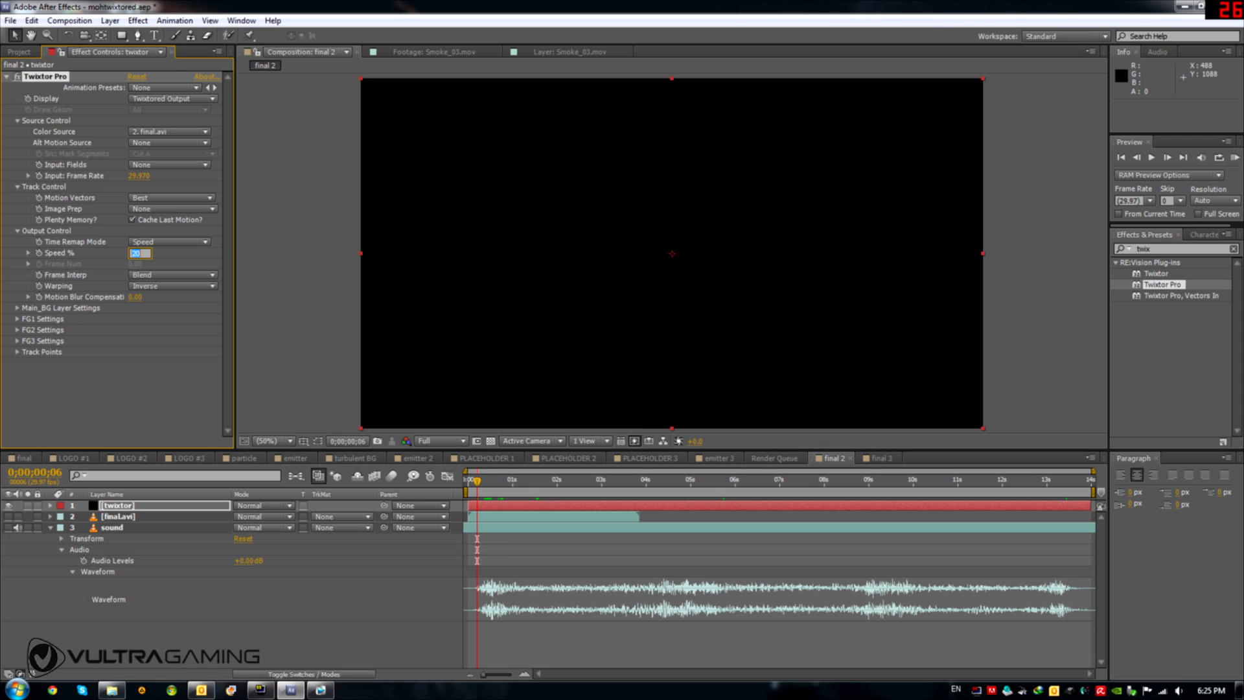
pyautogui.write('100')
pyautogui.press('Return')
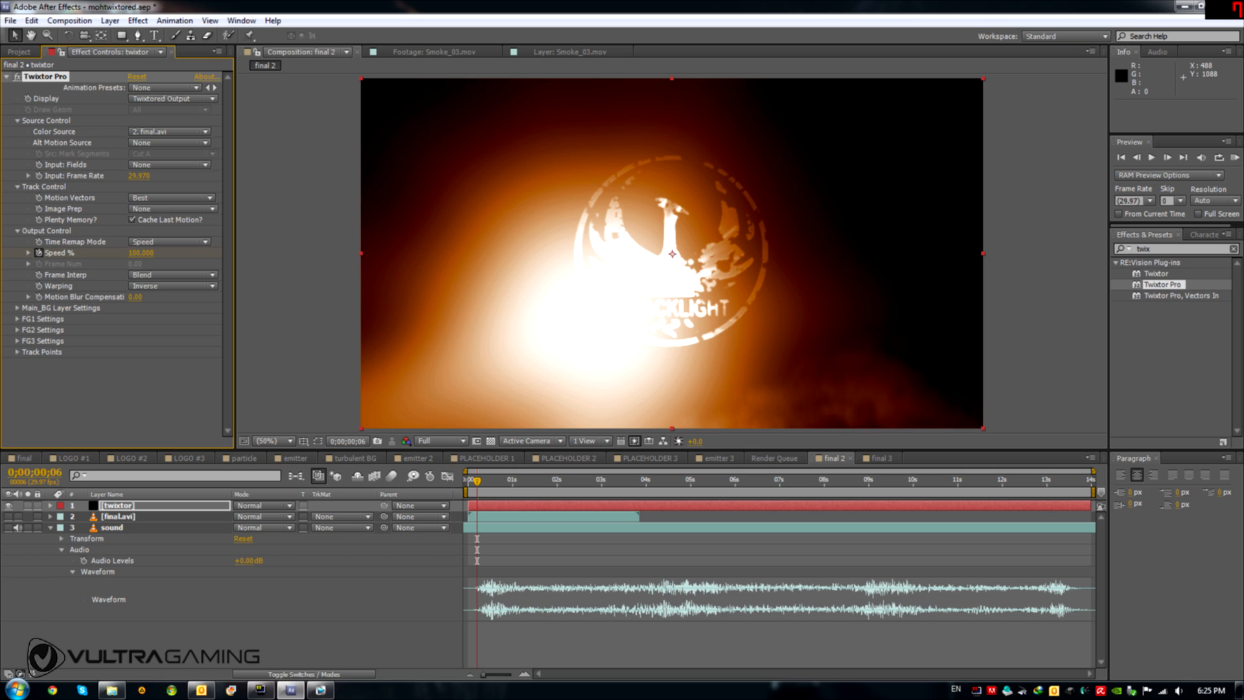
pyautogui.click(118, 505)
pyautogui.press('u')
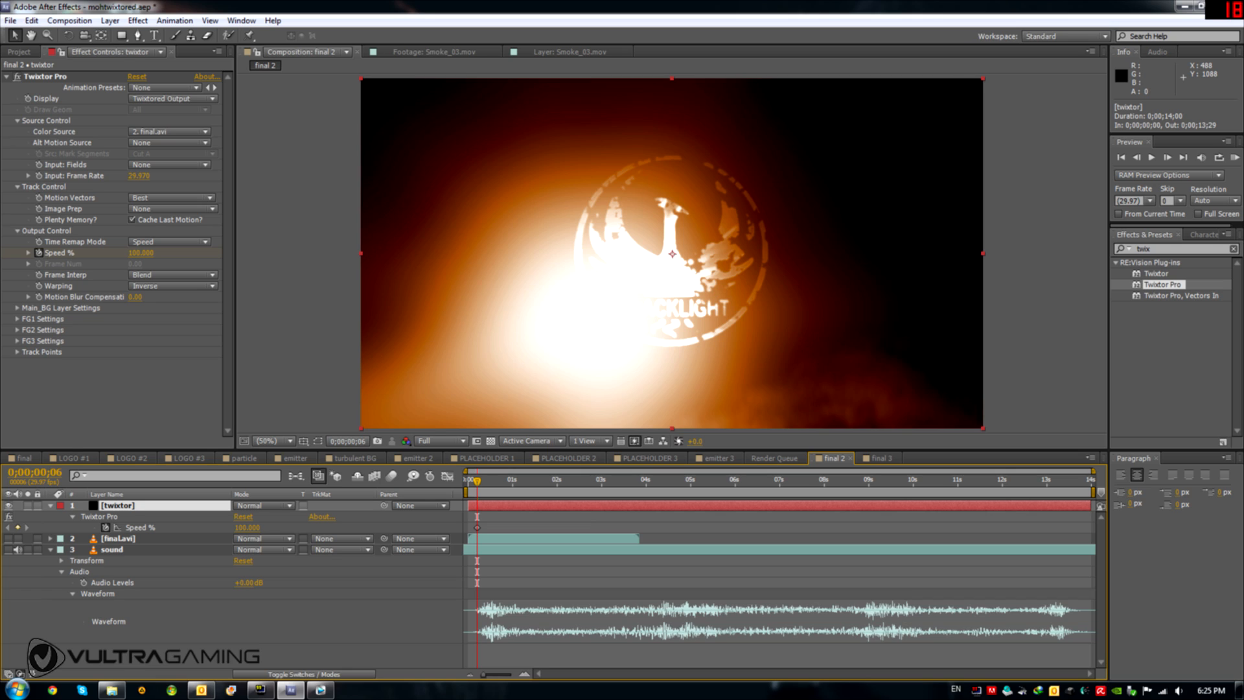
# Keyframe the Twixtor Pro speed at 15% at 0;00;00;23.
pyautogui.click(34, 472)
pyautogui.write('23')
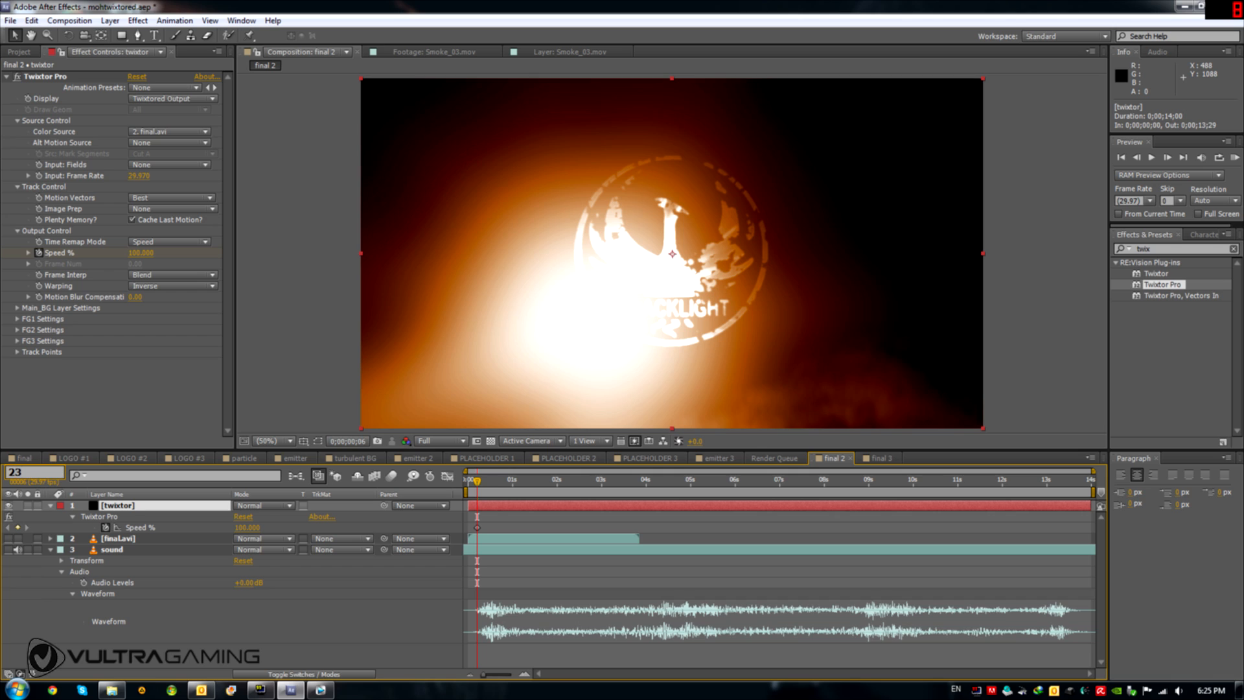
pyautogui.press('Return')
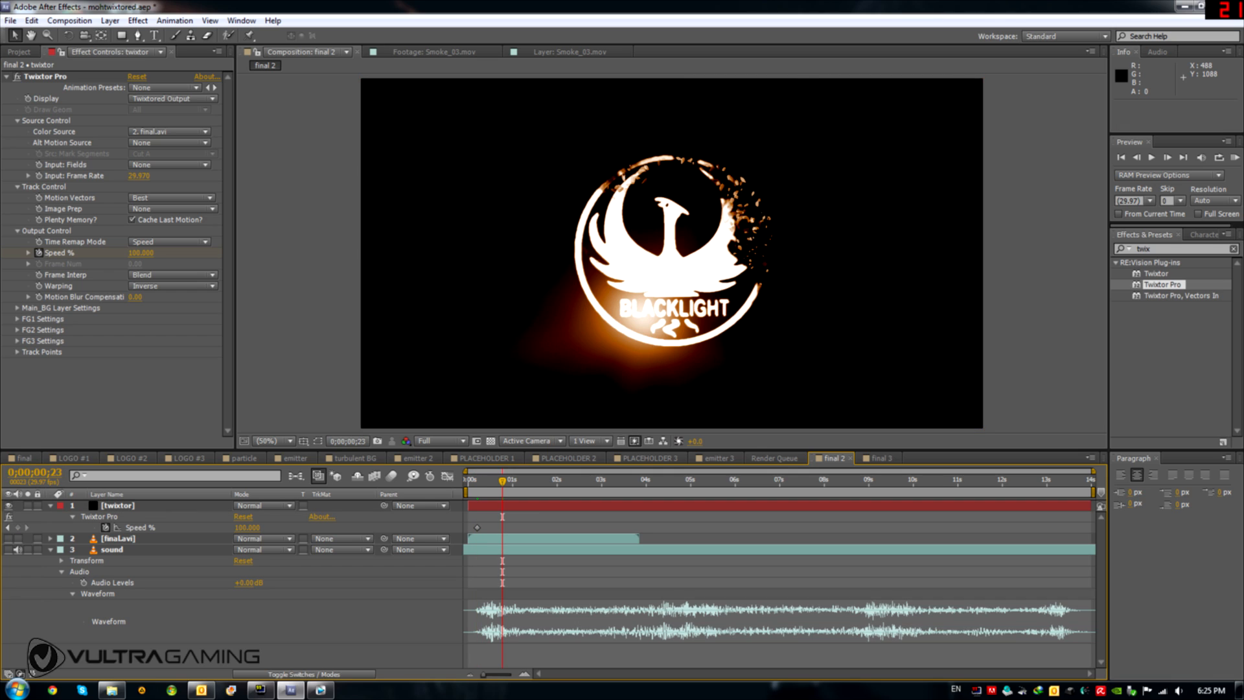
pyautogui.click(141, 253)
pyautogui.write('15')
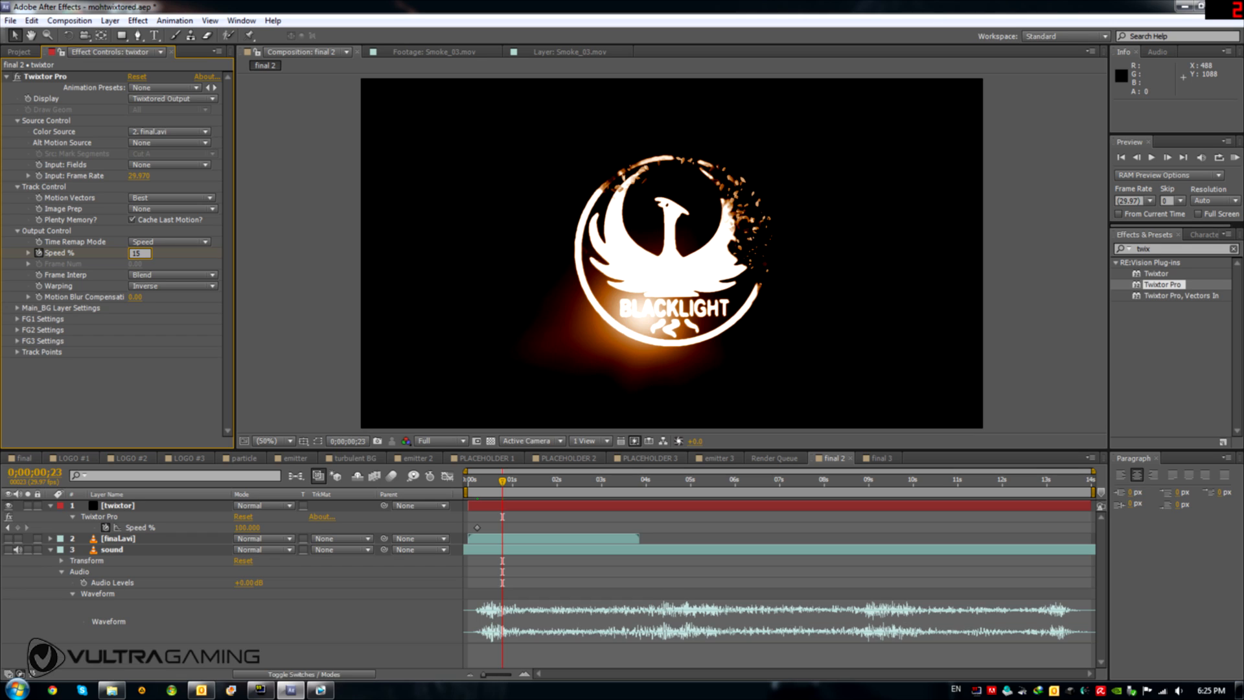
# Hold the 15% speed with a keyframe at 0;00;04;06, and keyframe the speed at 100% one frame after it.
pyautogui.moveTo(503, 480); pyautogui.dragTo(655, 480)
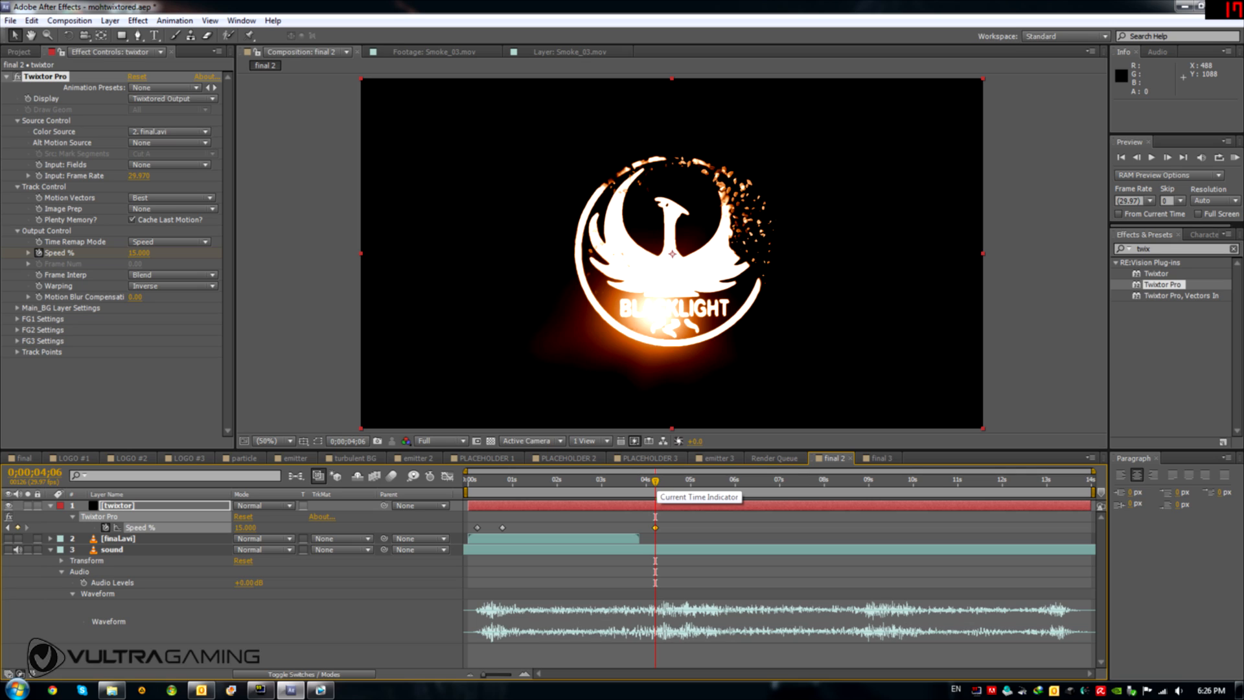
pyautogui.press('pagedown')
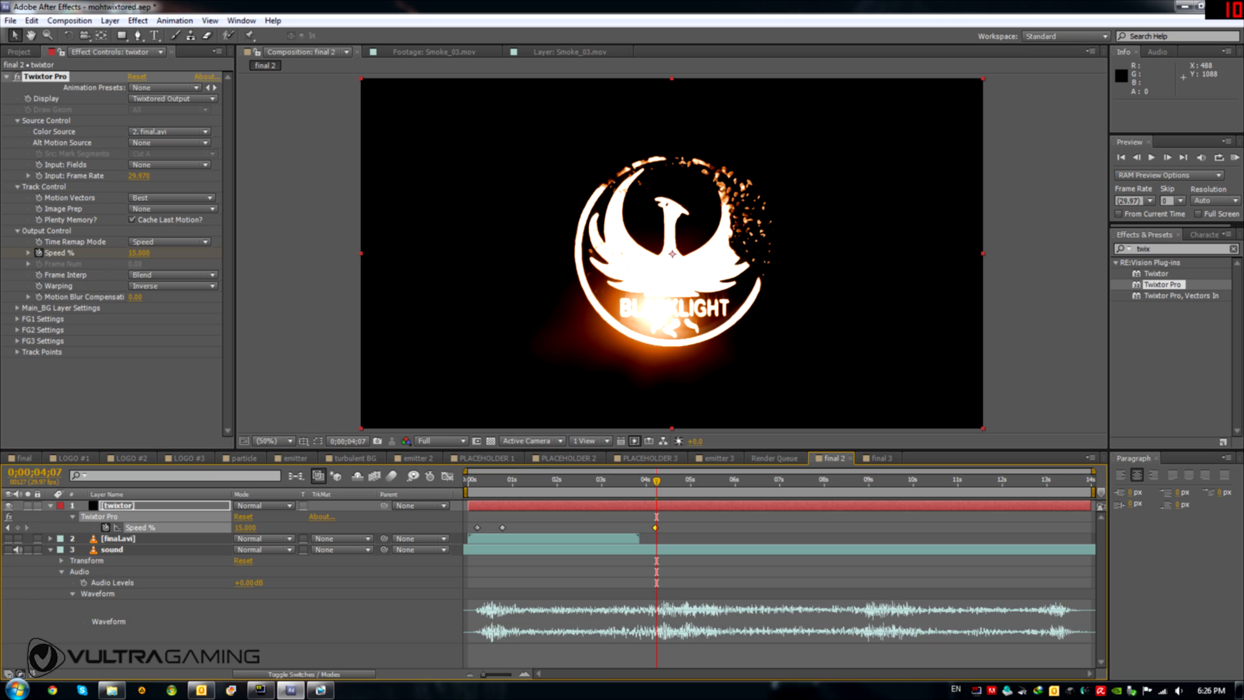
pyautogui.click(245, 528)
pyautogui.write('100')
pyautogui.press('Return')
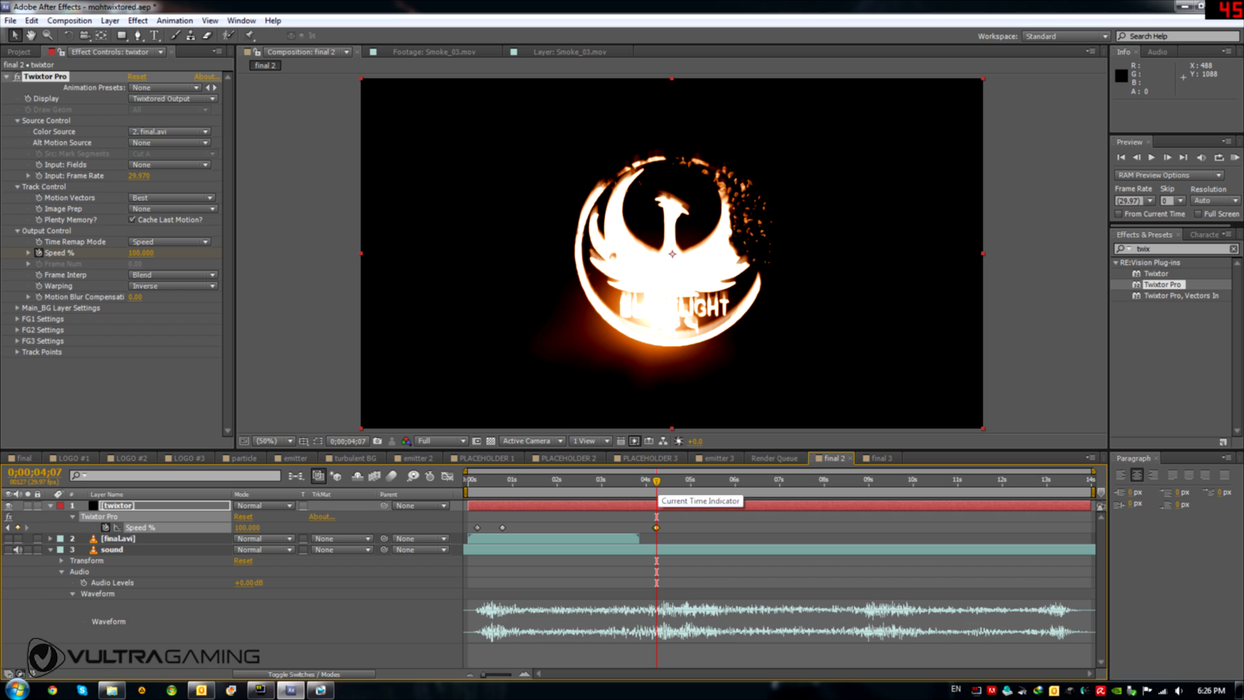
# Keyframe the Twixtor Pro speed at 16% at 0;00;04;21.
pyautogui.moveTo(657, 482)
pyautogui.mouseDown()
pyautogui.moveTo(689, 482)
pyautogui.moveTo(677, 482)
pyautogui.mouseUp()
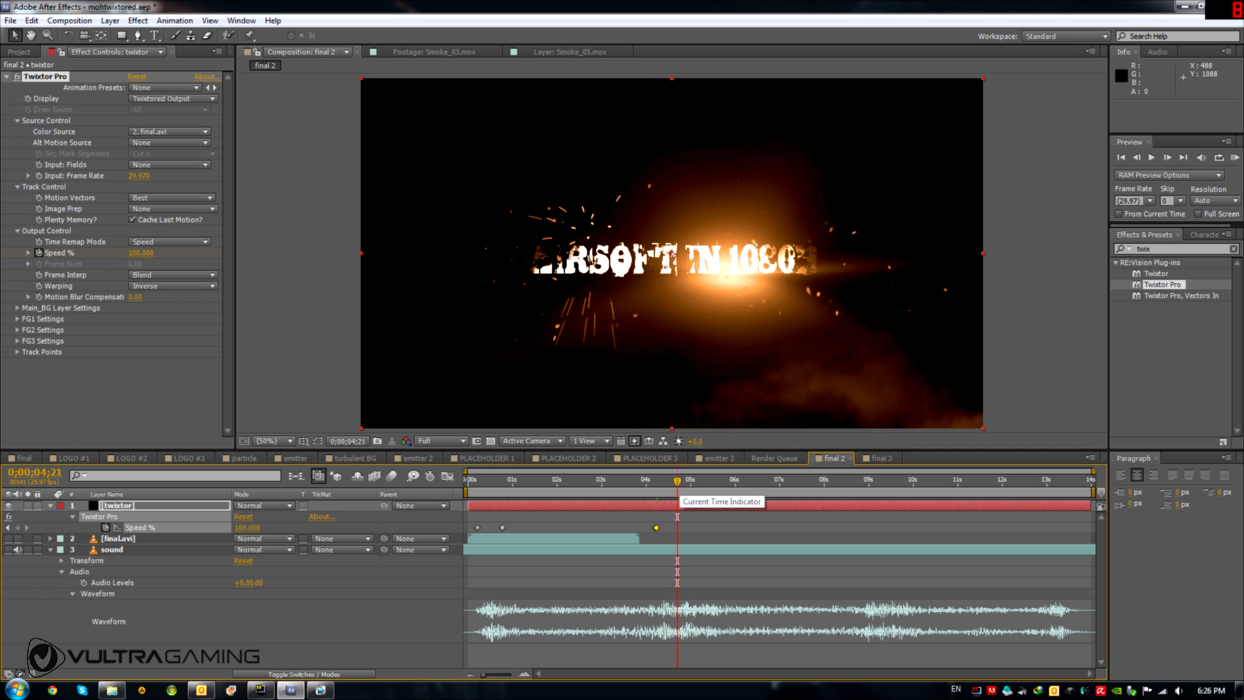
pyautogui.click(247, 527)
pyautogui.write('1')
pyautogui.press('Return')
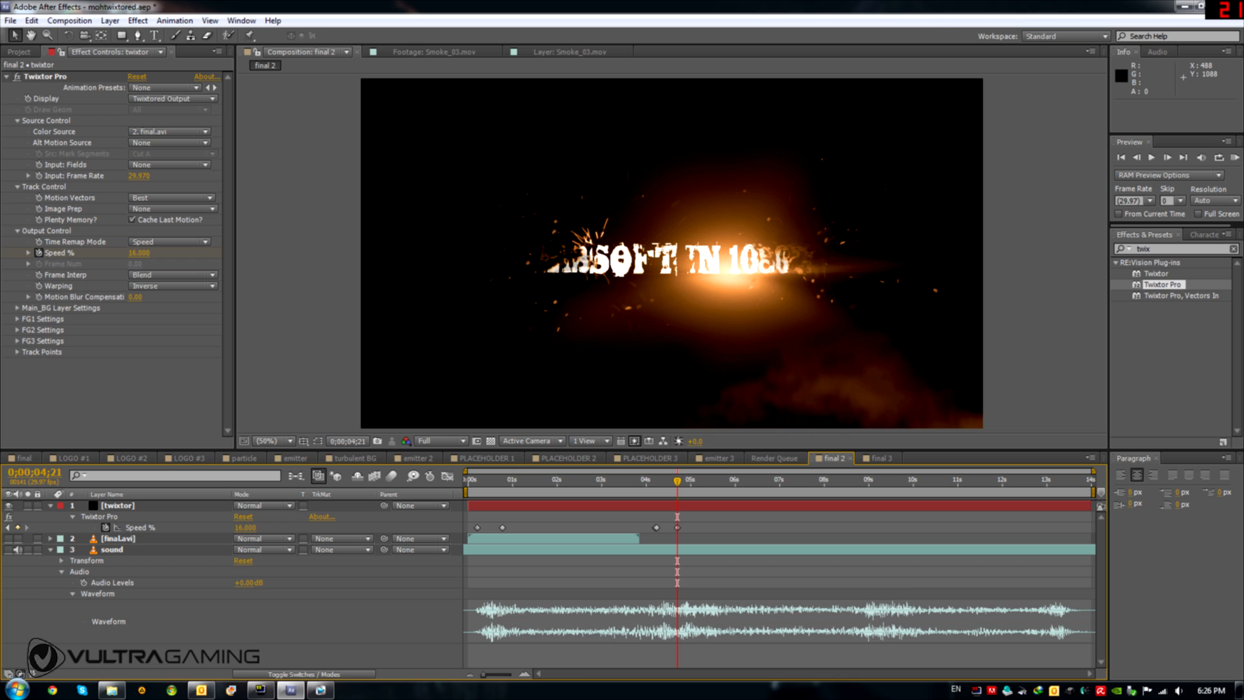
# Hold the 16% speed with a keyframe at 0;00;08;27, and keyframe the speed at 100% at 0;00;08;28.
pyautogui.press('space')
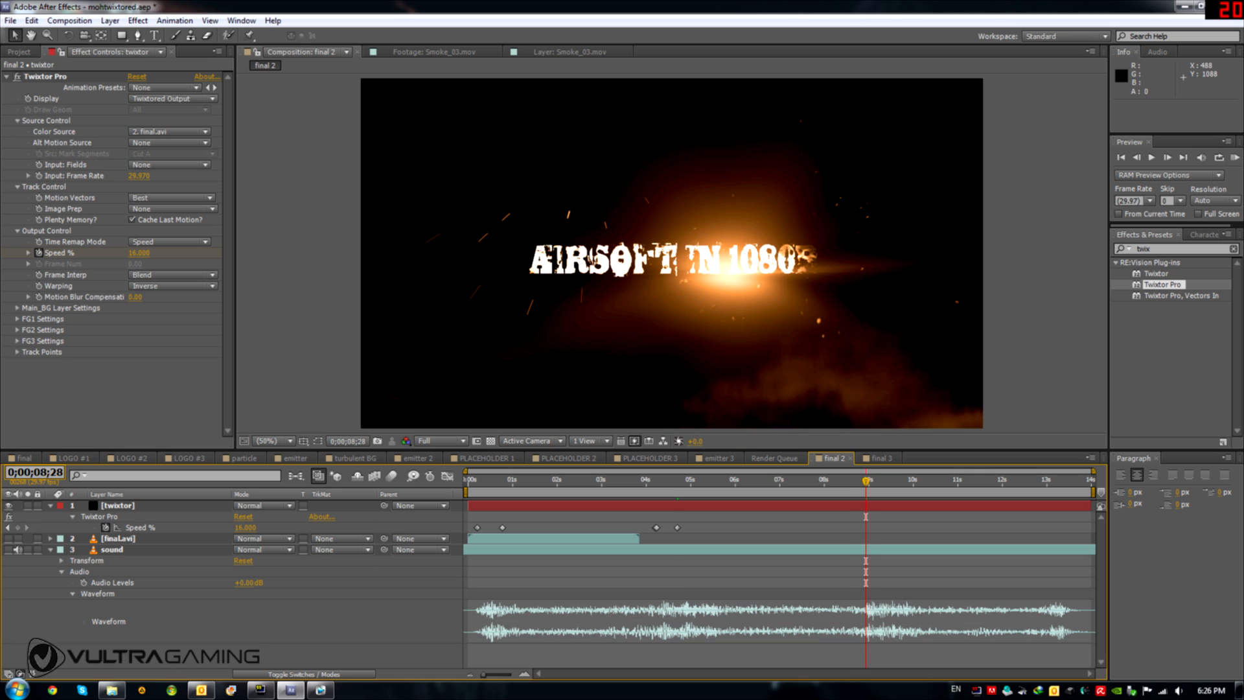
pyautogui.press('pageup')
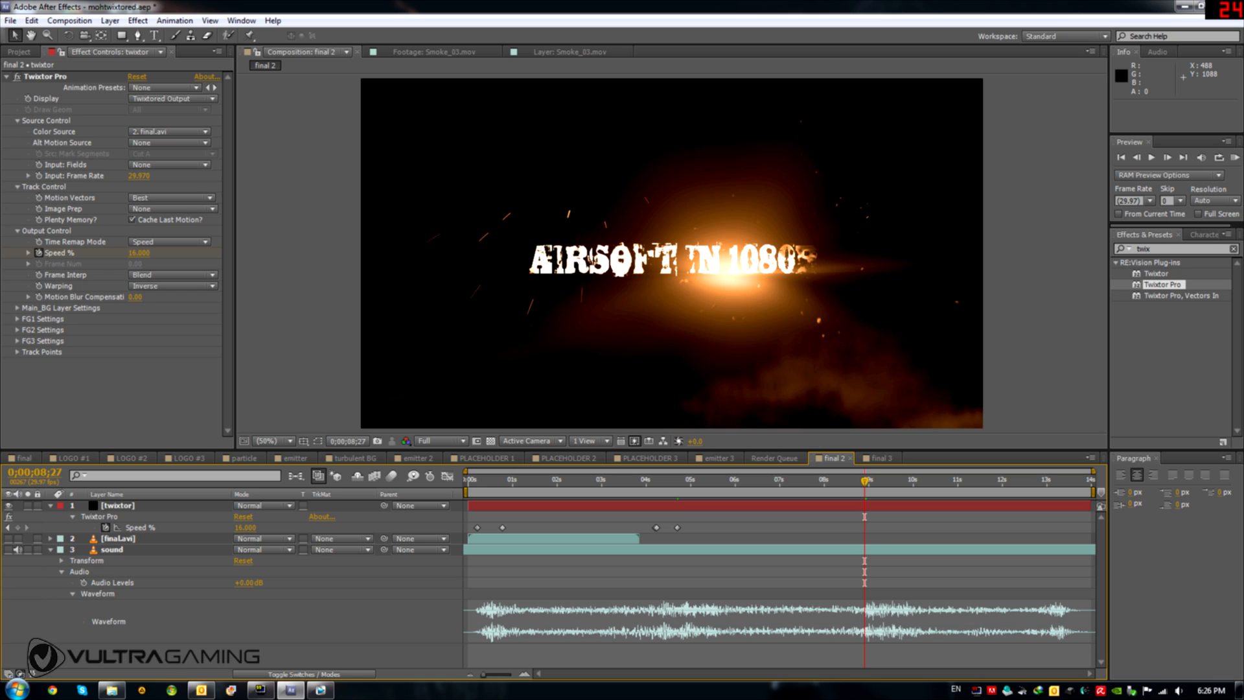
pyautogui.click(17, 528)
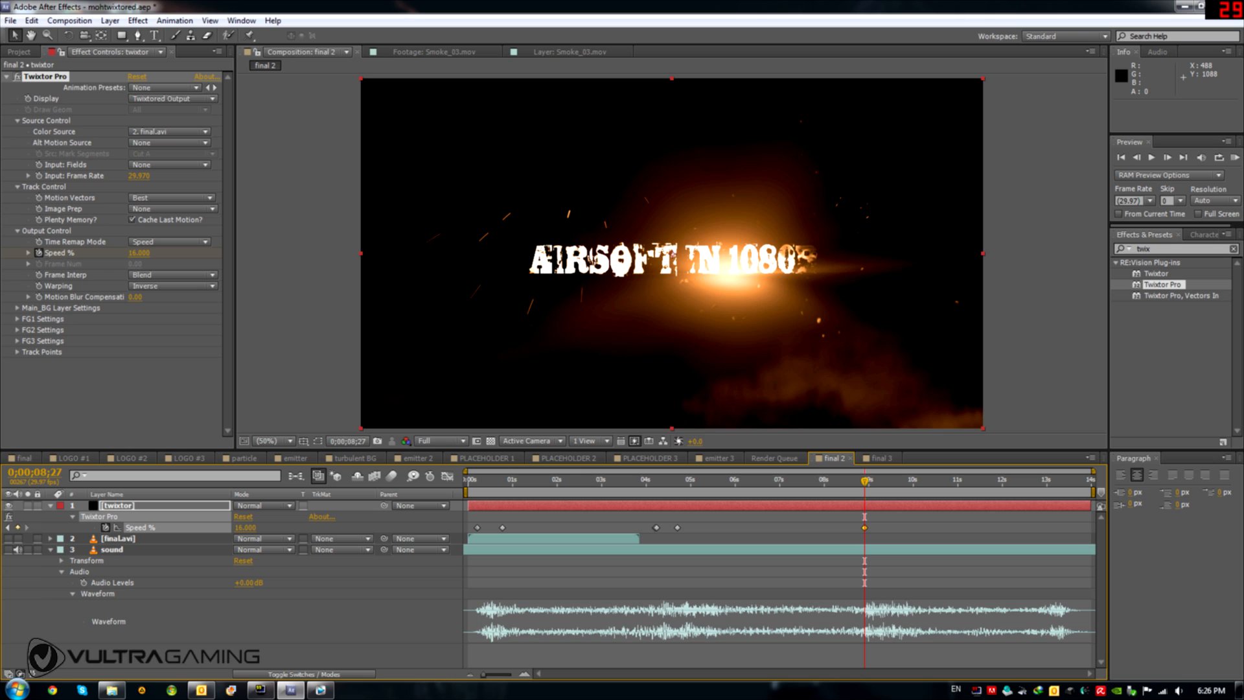
pyautogui.press('pagedown')
pyautogui.click(245, 527)
pyautogui.write('100')
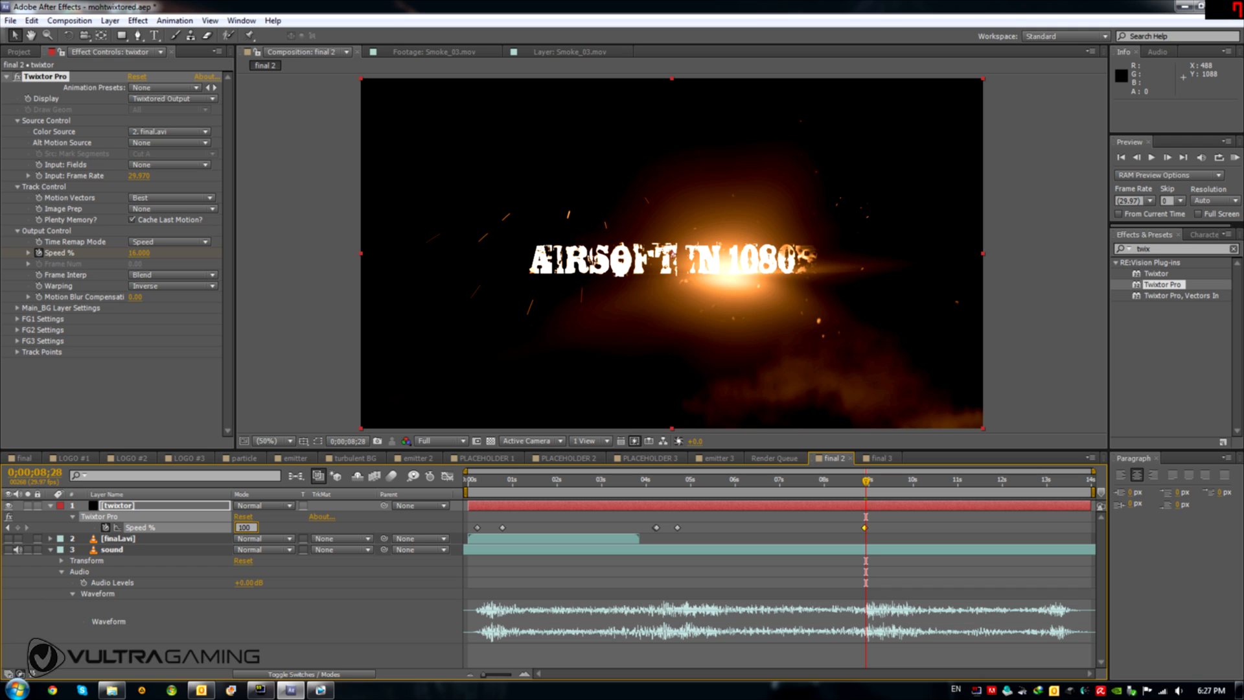
# Keyframe the Twixtor Pro speed at 20% at 0;00;09;11 and start a RAM preview of the composition.
pyautogui.click(877, 480)
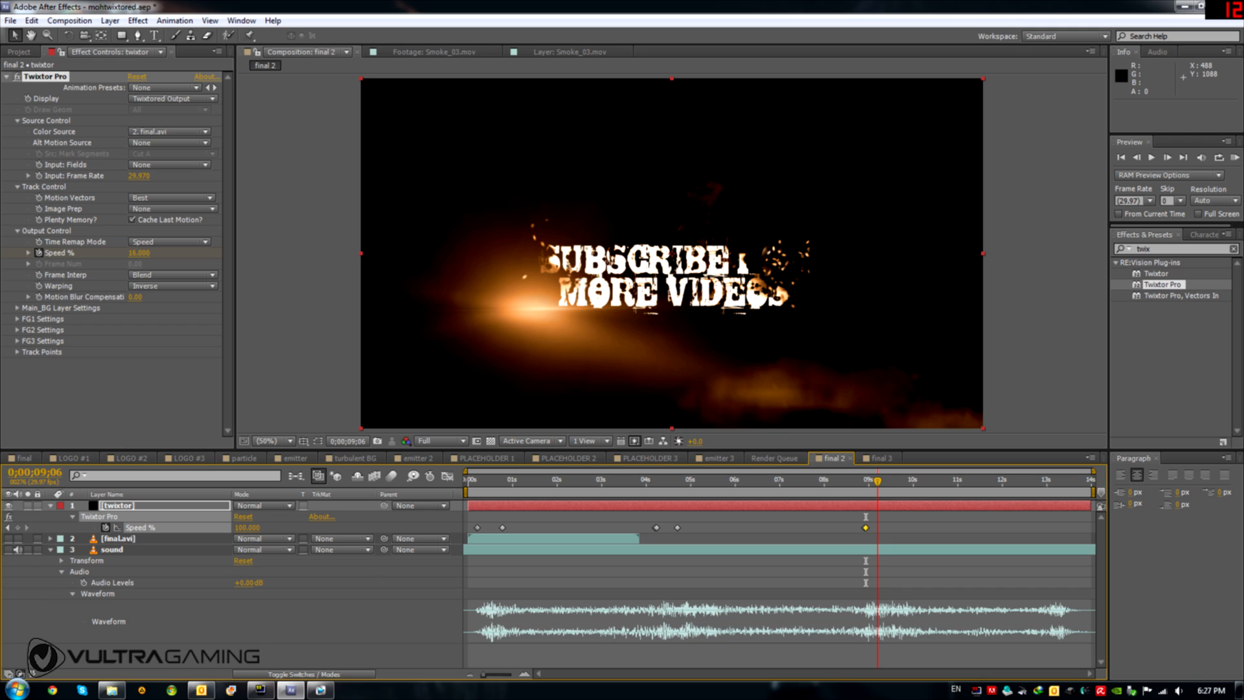
pyautogui.moveTo(878, 480); pyautogui.dragTo(892, 480)
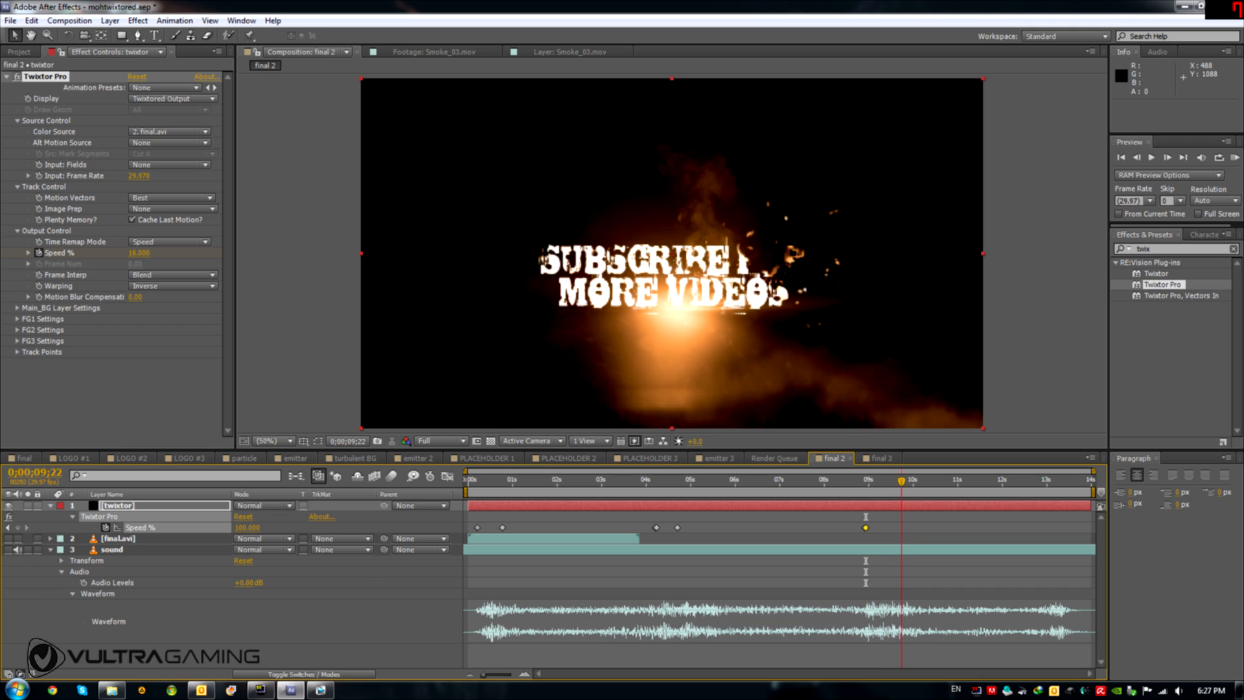
pyautogui.moveTo(892, 480); pyautogui.dragTo(885, 480)
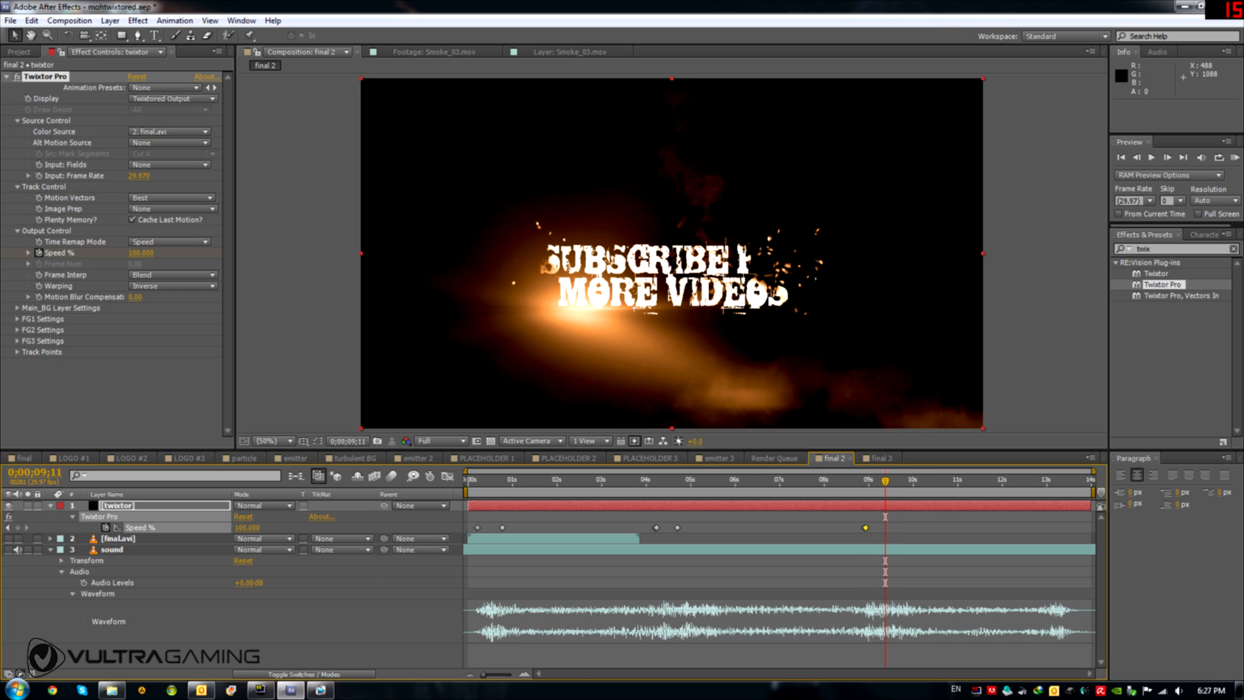
pyautogui.click(247, 527)
pyautogui.write('20')
pyautogui.press('Return')
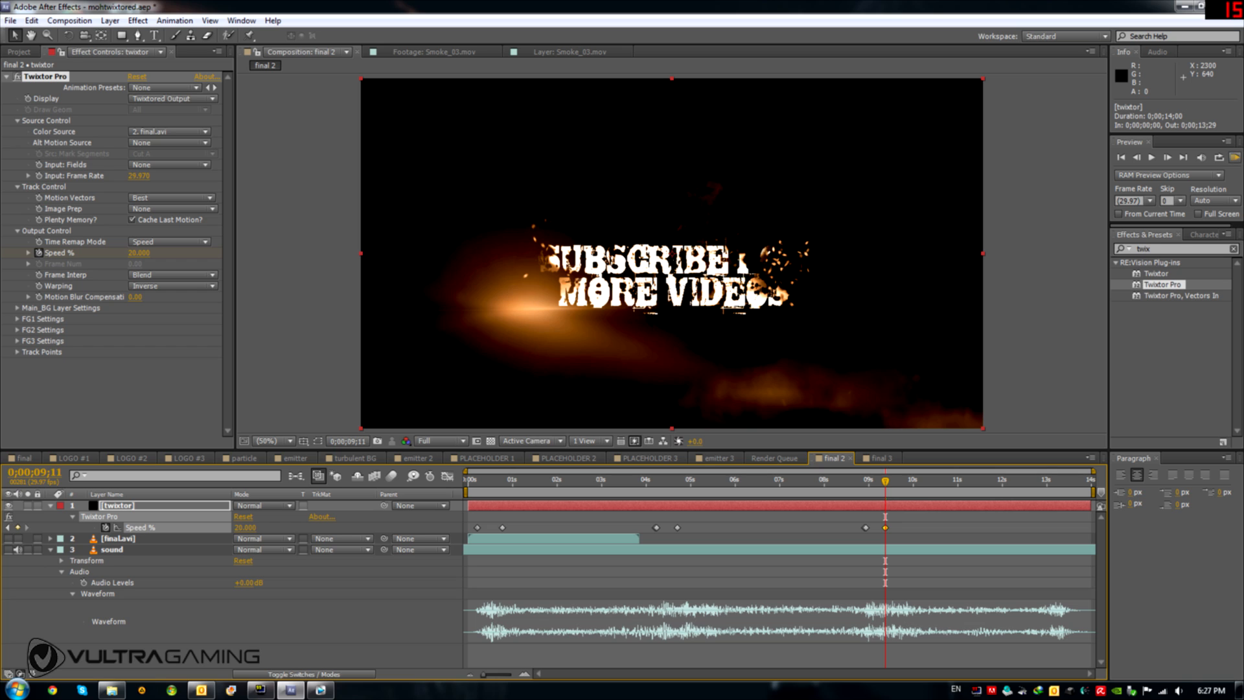
pyautogui.click(1235, 158)
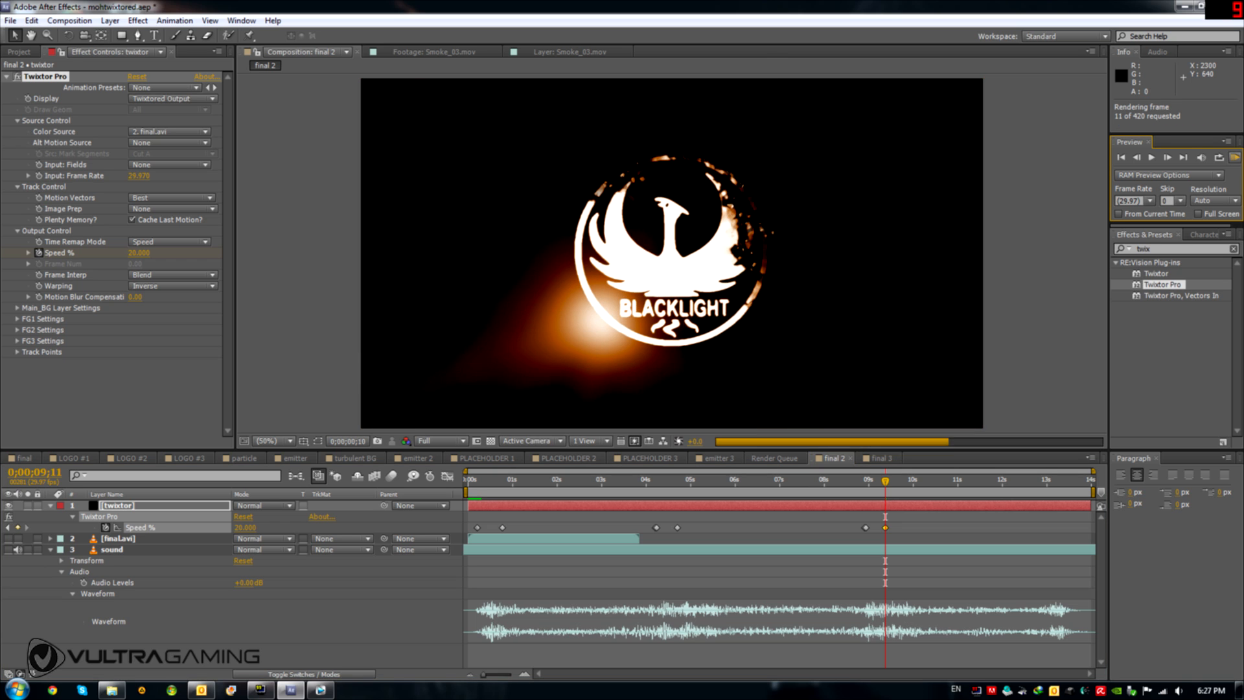